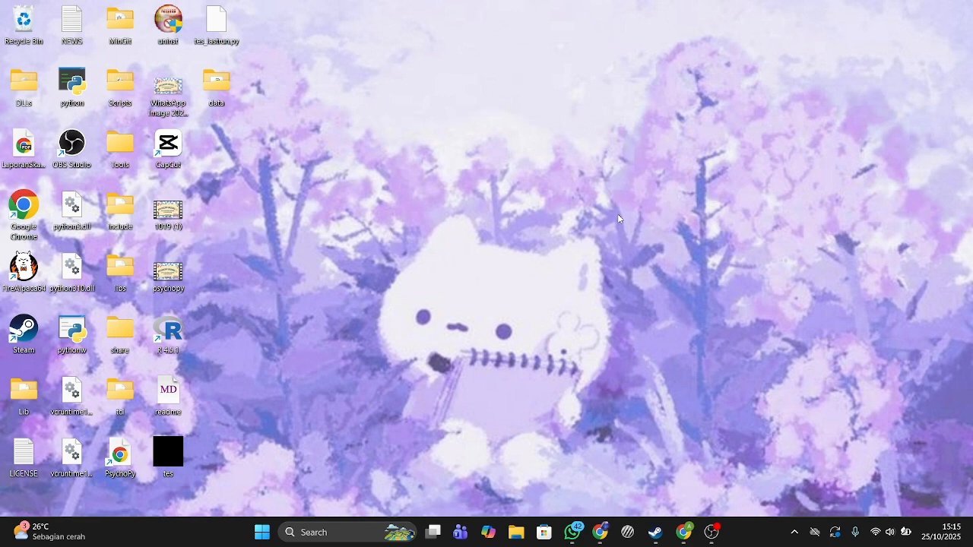
Start PsychoPy, dismiss the startup tip, and open the experiment "letter task practice easy" from the Letter E Task folder
click(630, 534)
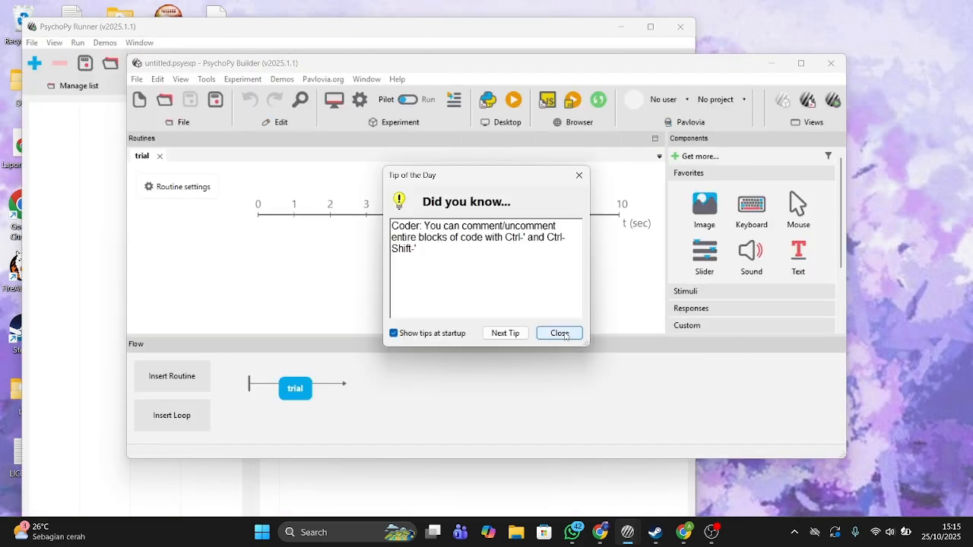
click(559, 333)
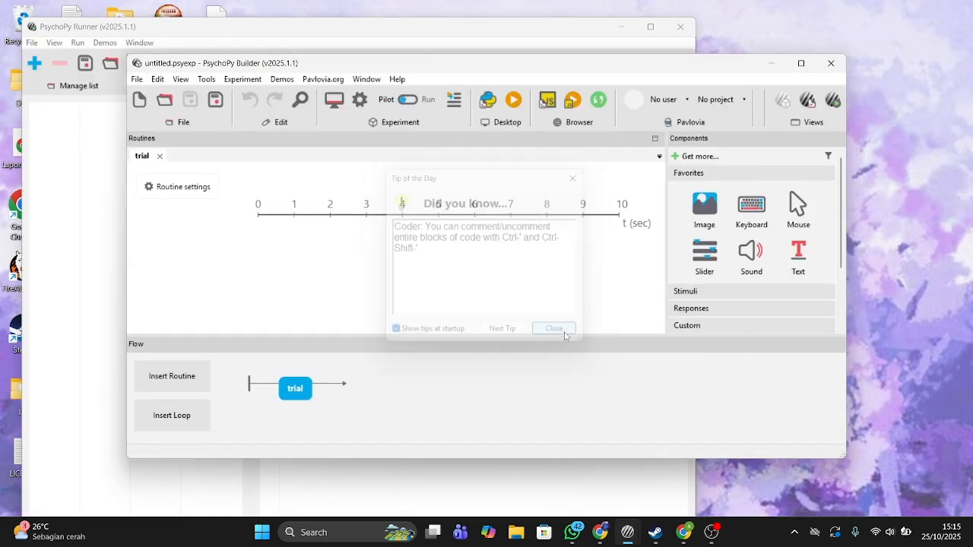
click(137, 80)
click(154, 109)
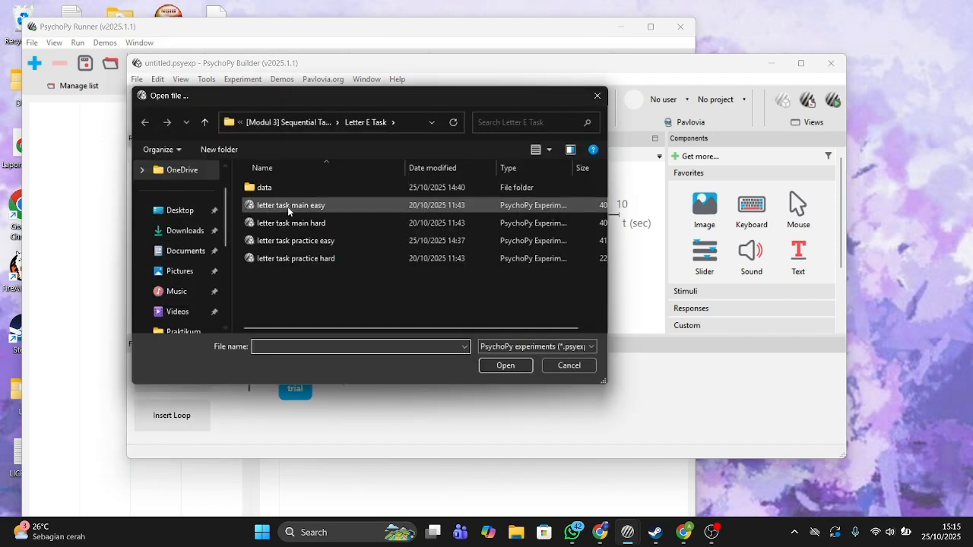
click(319, 242)
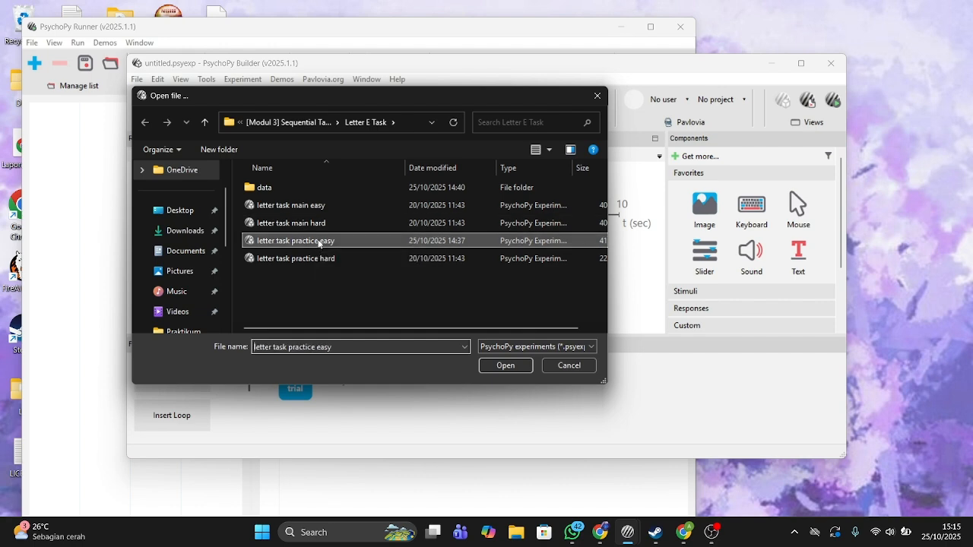
click(505, 365)
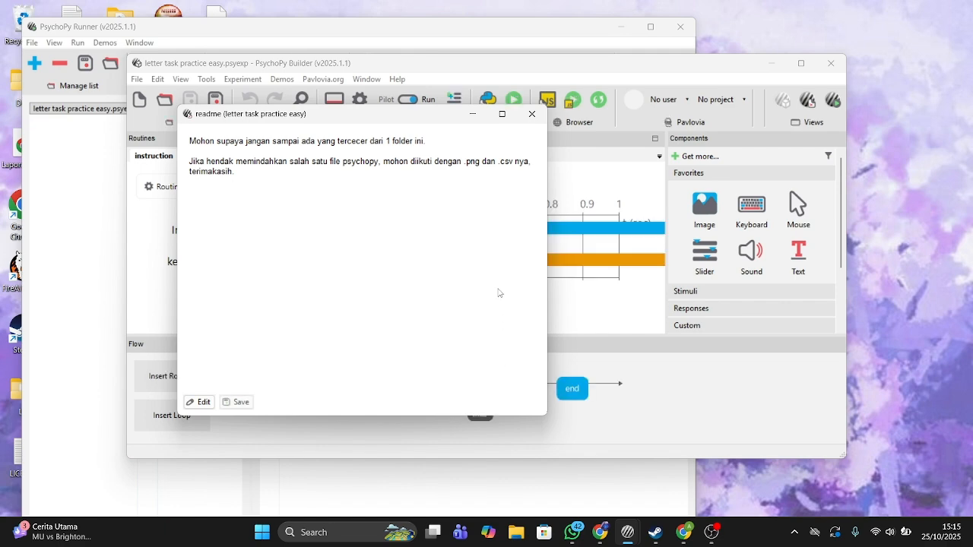
Close the readme and the empty terminal window, and maximize the Builder window
click(530, 114)
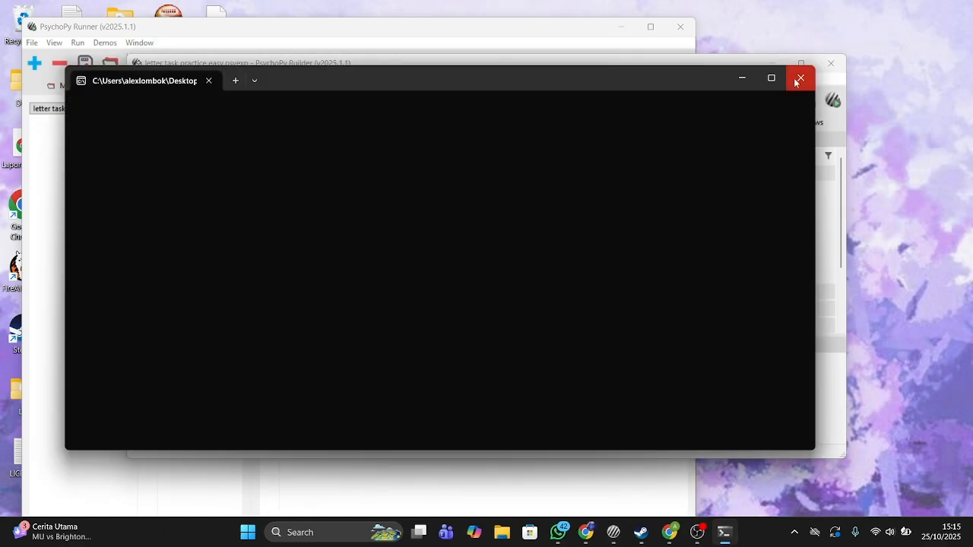
click(798, 78)
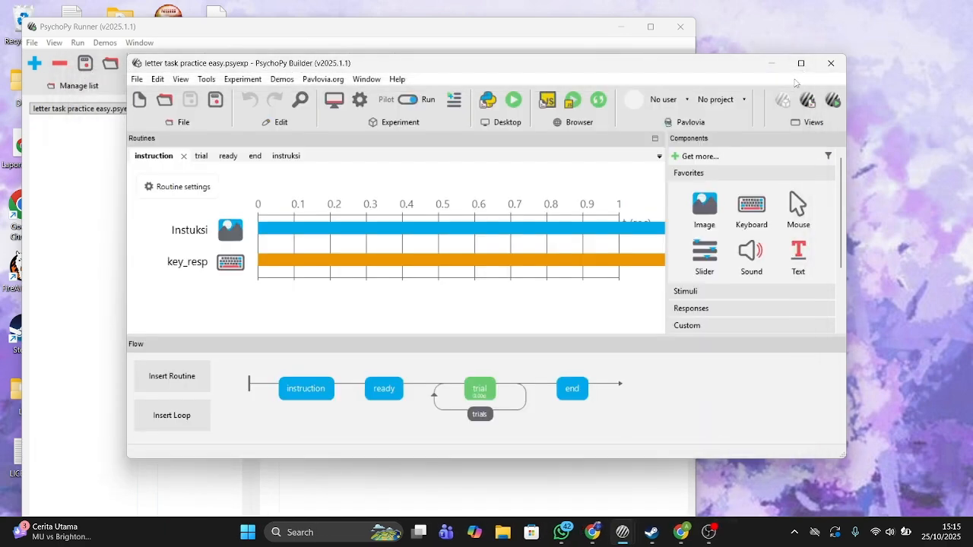
click(800, 64)
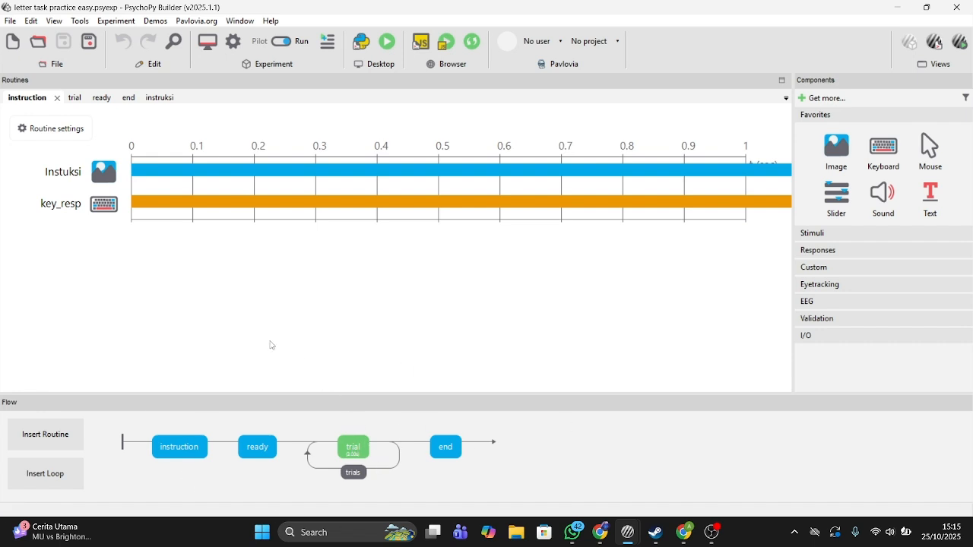
Replace the screen background color in the experiment settings with 0.3804, 0.7569, 0.8039
click(235, 49)
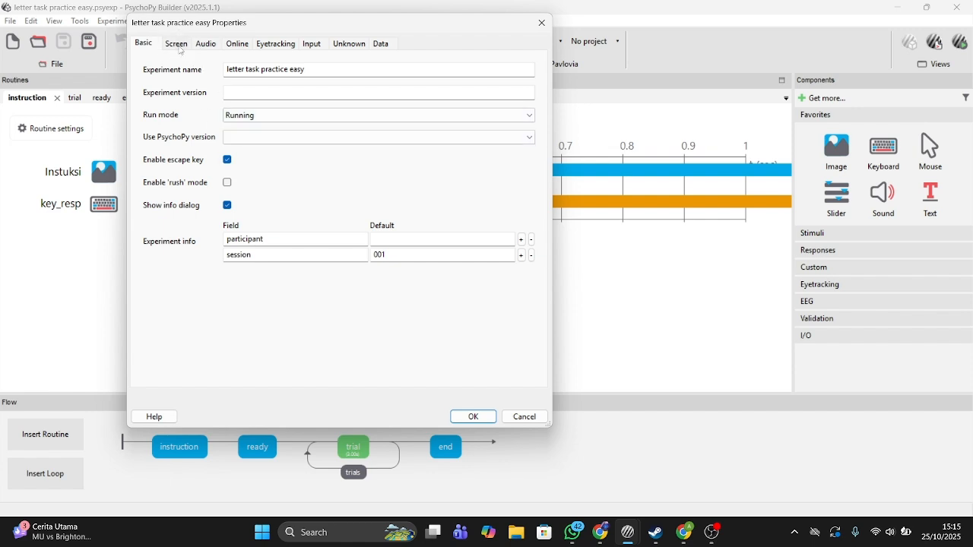
click(180, 47)
click(157, 44)
click(174, 45)
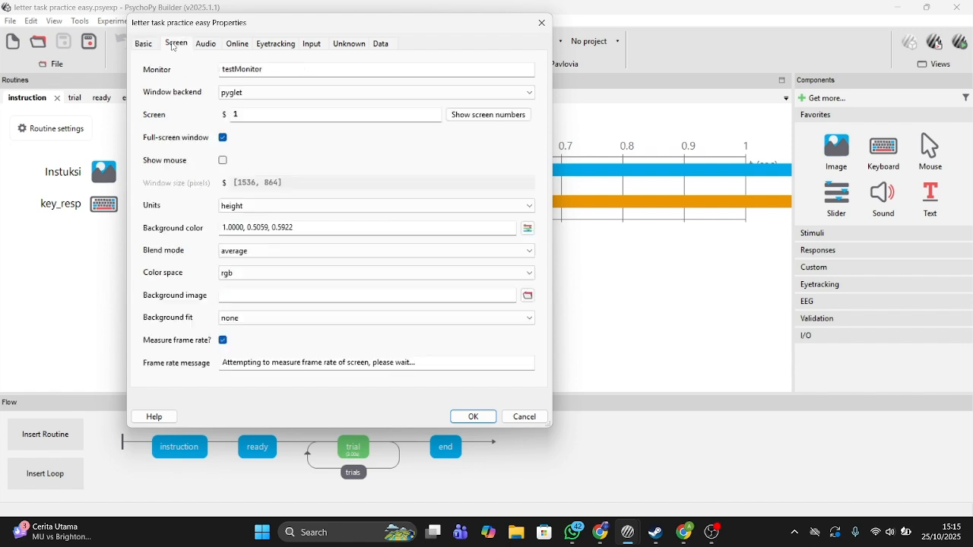
click(308, 225)
drag(308, 225, 196, 224)
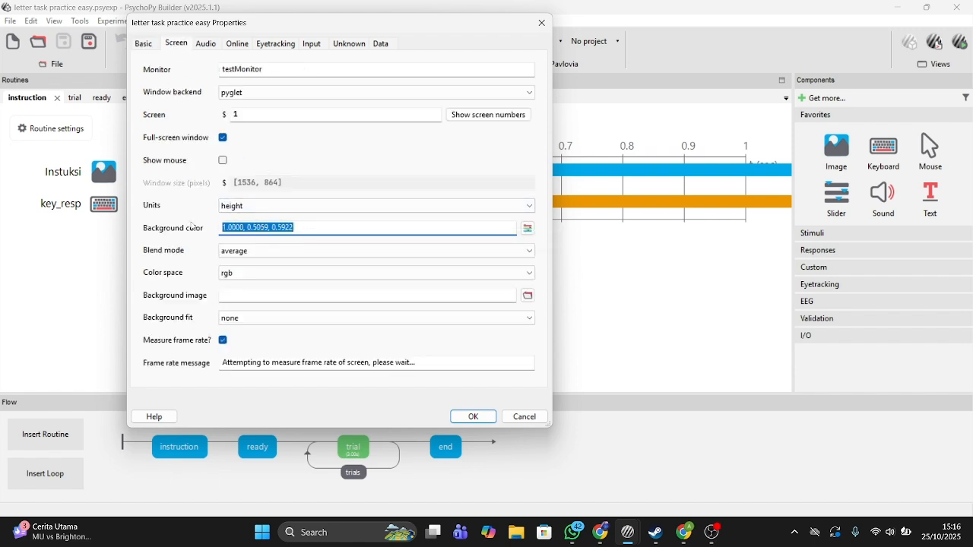
text(0.3804, 0.7569, 0.8039)
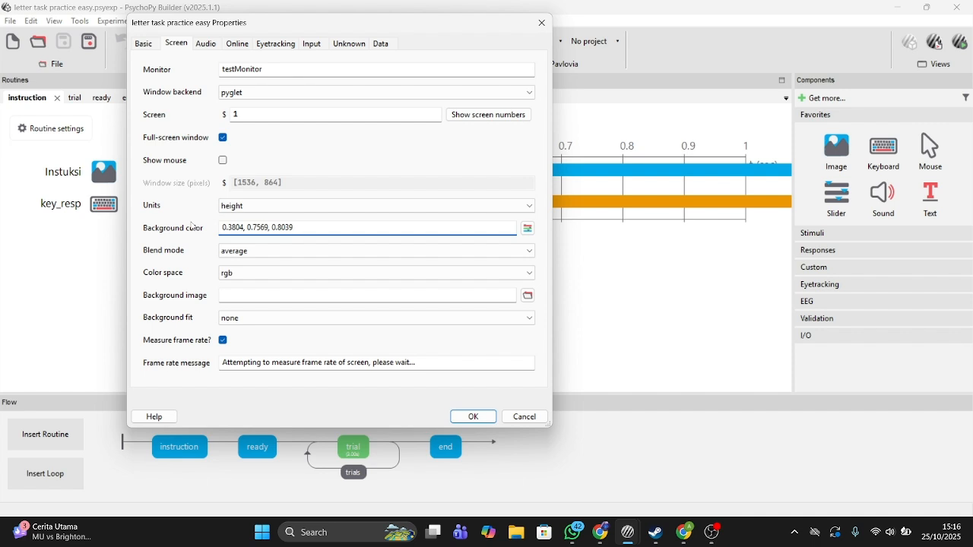
Rewrite the background color as the code expression $(0.3804, 0.7569, 0.8039), leaving the color picker without inserting anything
key(Left)
key(Left)
key(Left)
key(Left)
key(Left)
click(229, 228)
text($)
key(BackSpace)
text($()
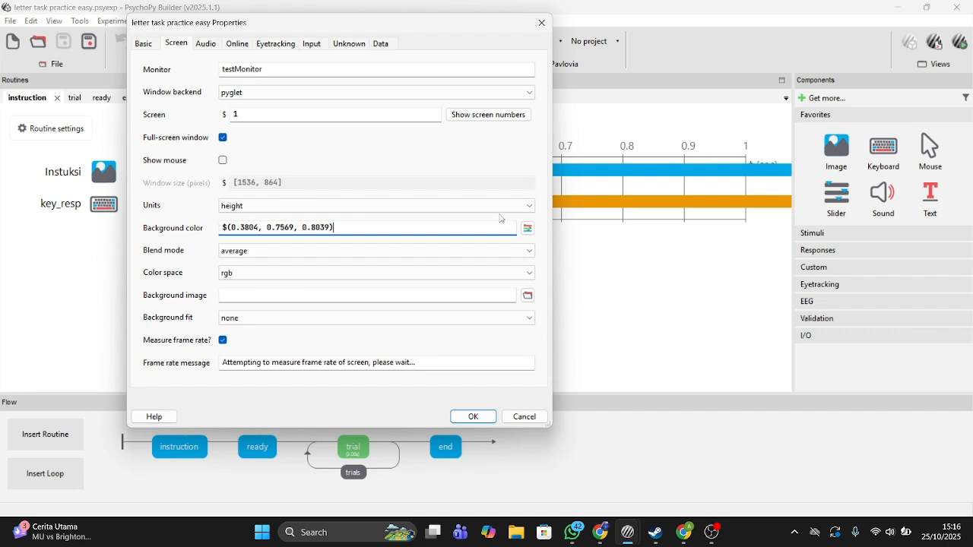
click(529, 229)
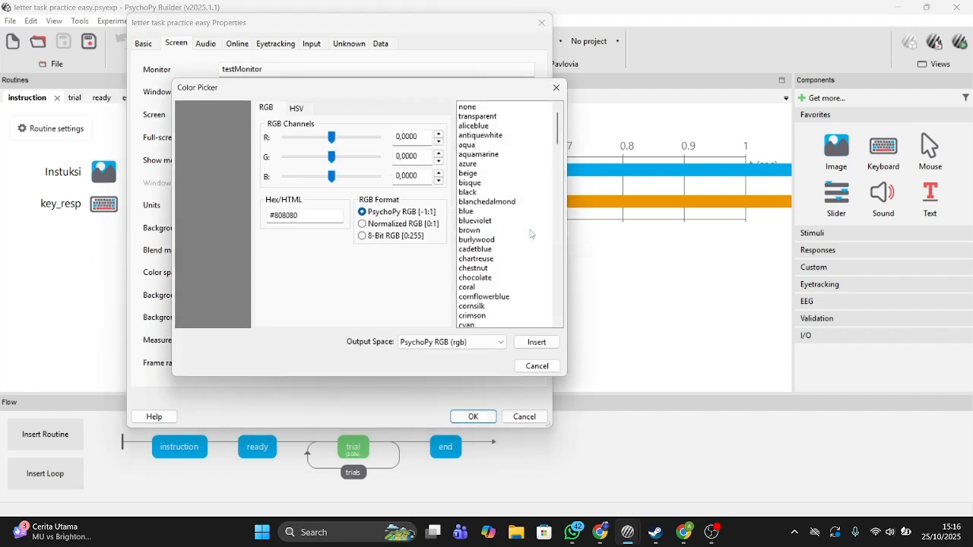
click(561, 88)
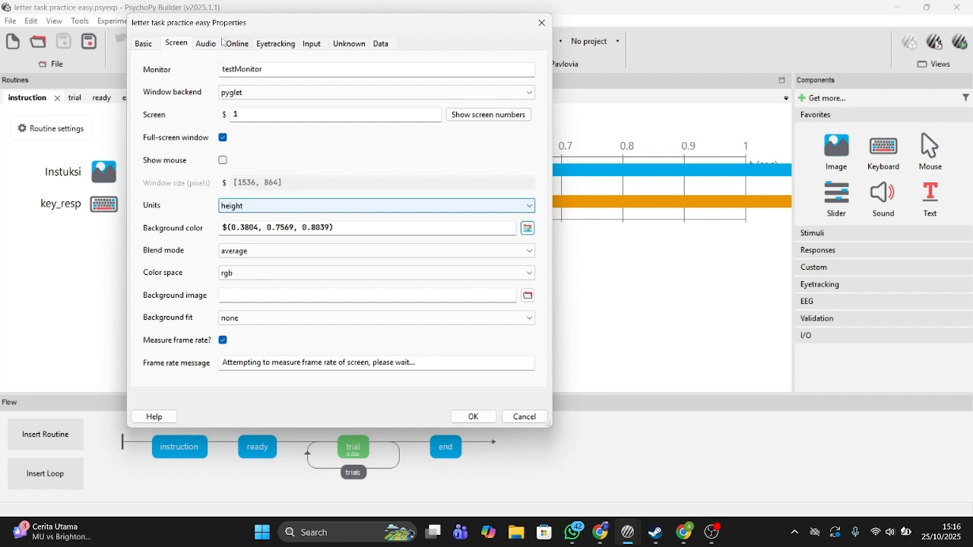
Rename the participant field in the basic experiment info to "partisipan"
click(144, 43)
click(266, 237)
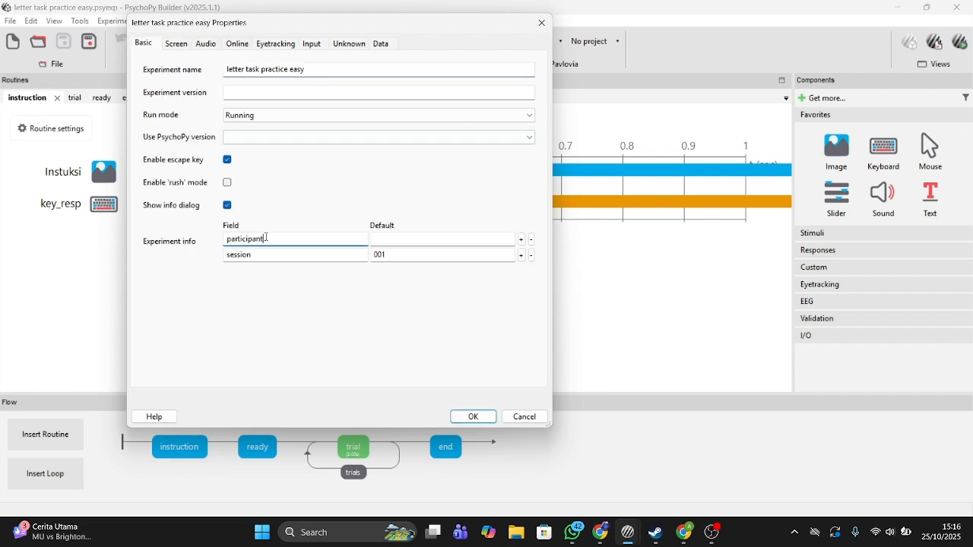
key(BackSpace)
key(BackSpace)
key(BackSpace)
key(BackSpace)
key(BackSpace)
key(BackSpace)
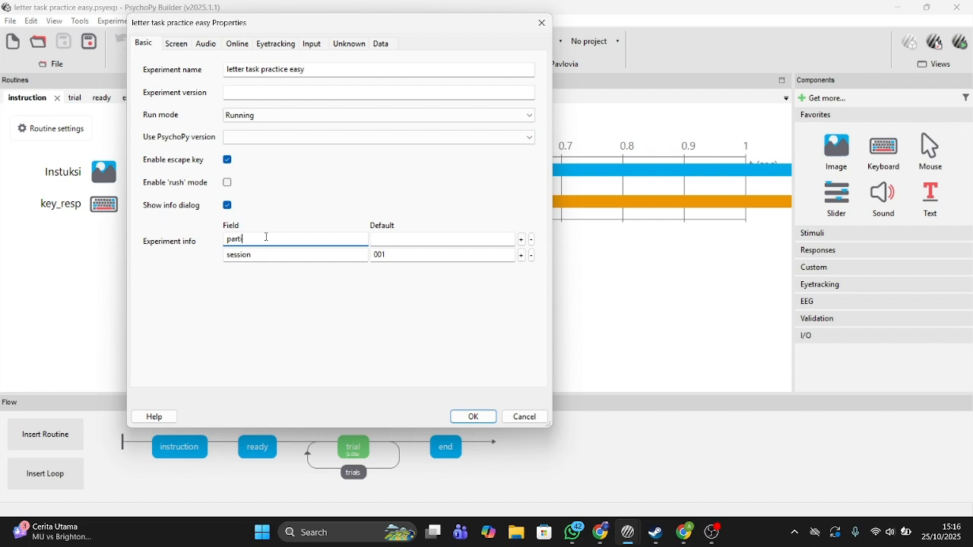
text(sipan)
Rename the session field in the experiment info to "sesi"
click(251, 257)
key(BackSpace)
key(BackSpace)
key(BackSpace)
key(BackSpace)
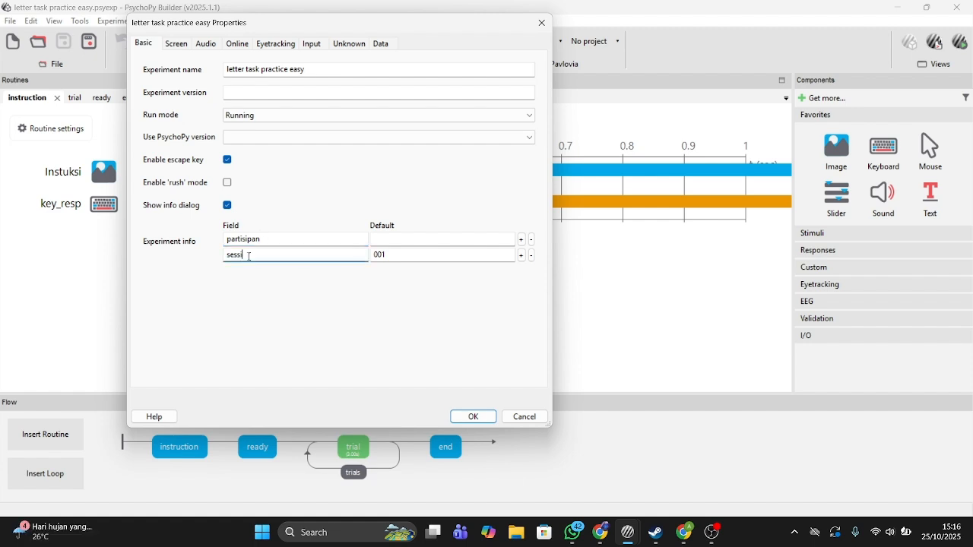
text(i)
Append "_%$" to the format string of the data filename in the experiment's data settings
click(208, 46)
click(230, 47)
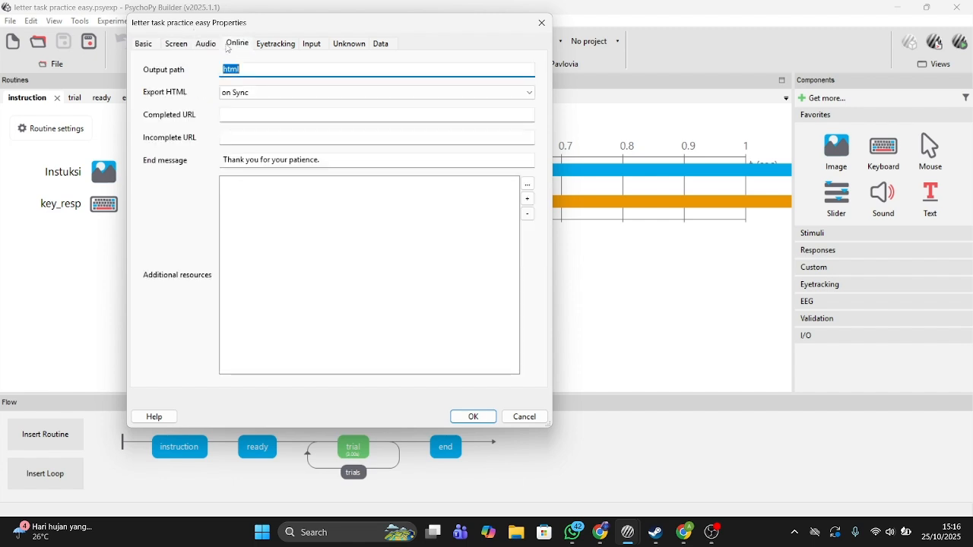
click(265, 48)
click(312, 47)
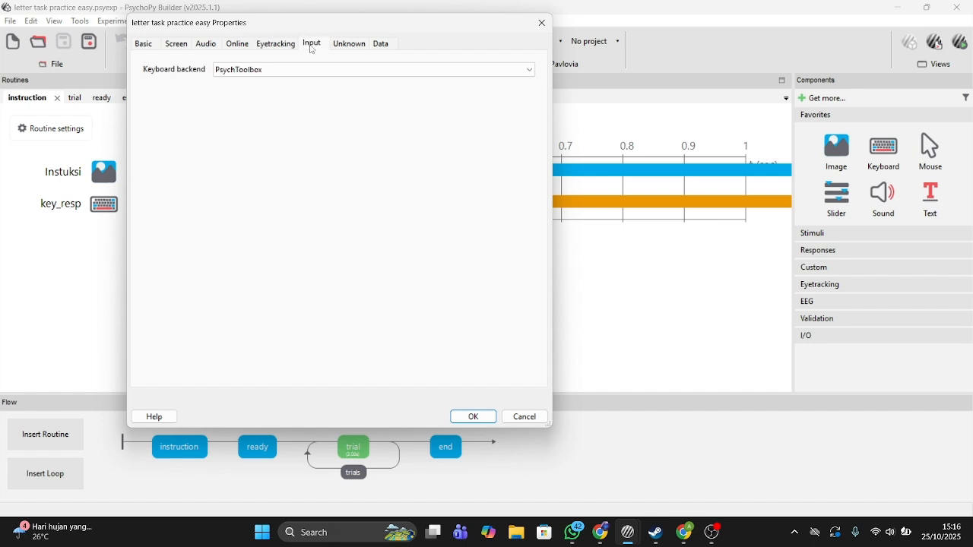
click(342, 47)
click(380, 45)
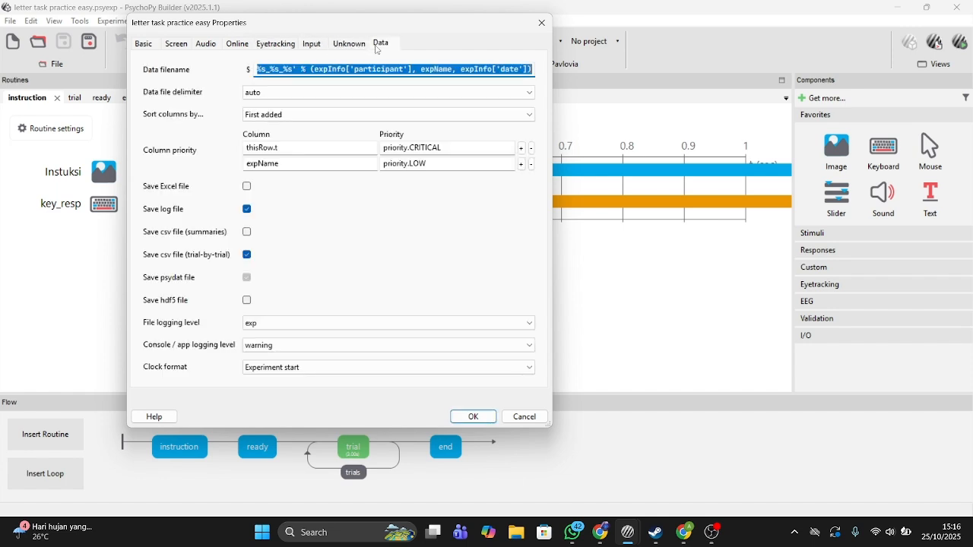
click(294, 71)
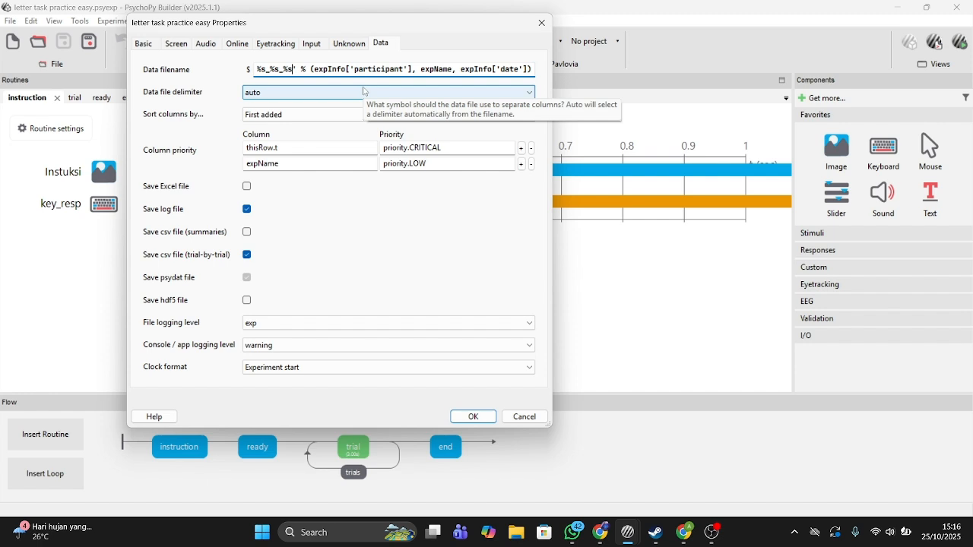
text(_)
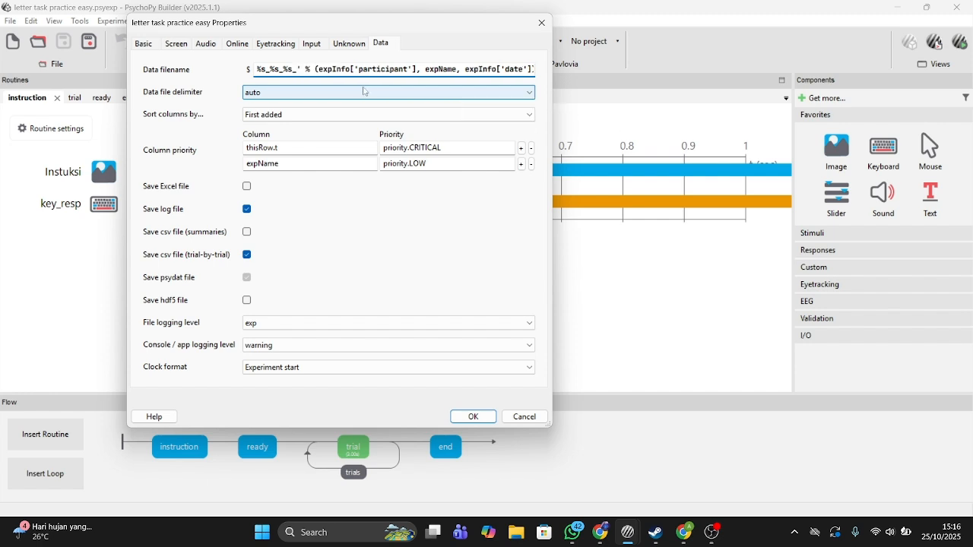
text(%)
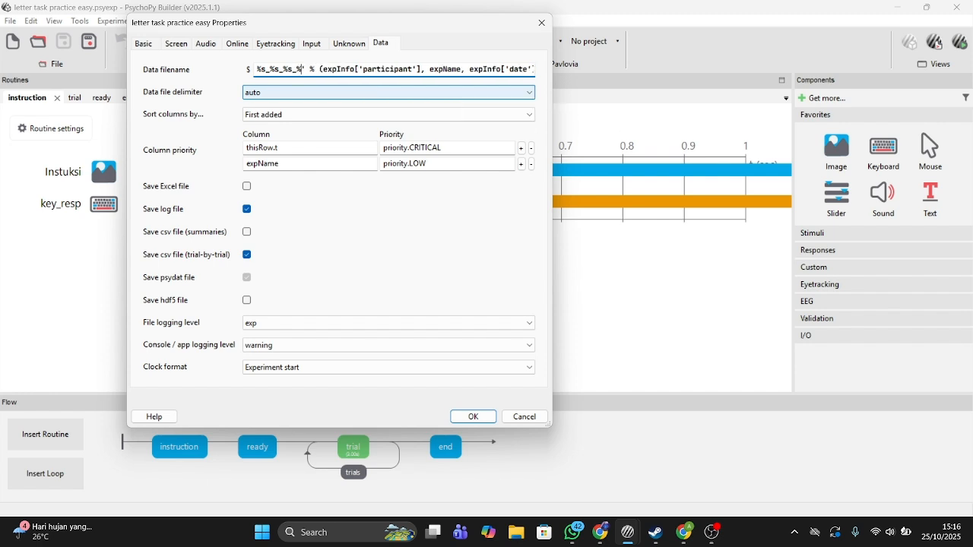
text($)
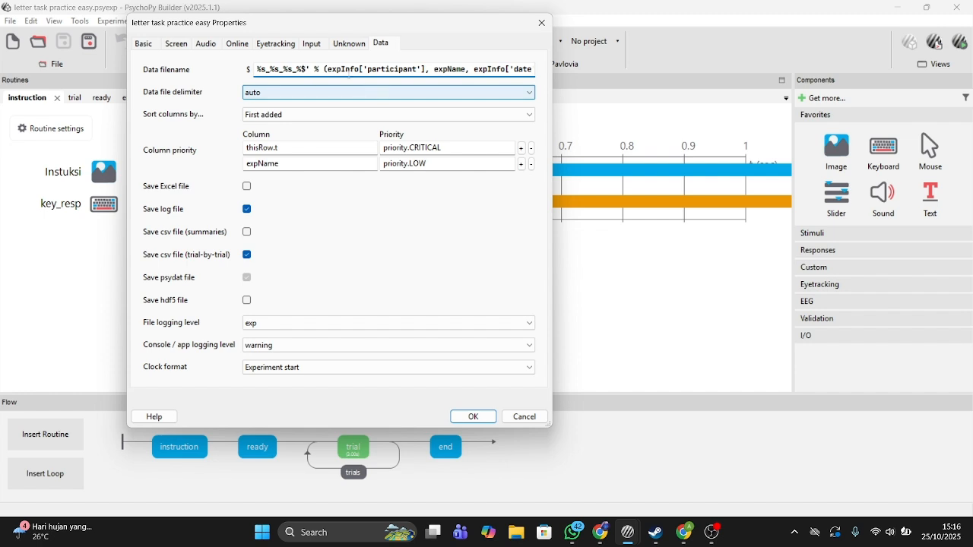
Insert a copy of expInfo['participant'] after the first one in the data filename expression, separated by a comma
double_click(357, 70)
drag(361, 69, 426, 69)
key(ctrl+c)
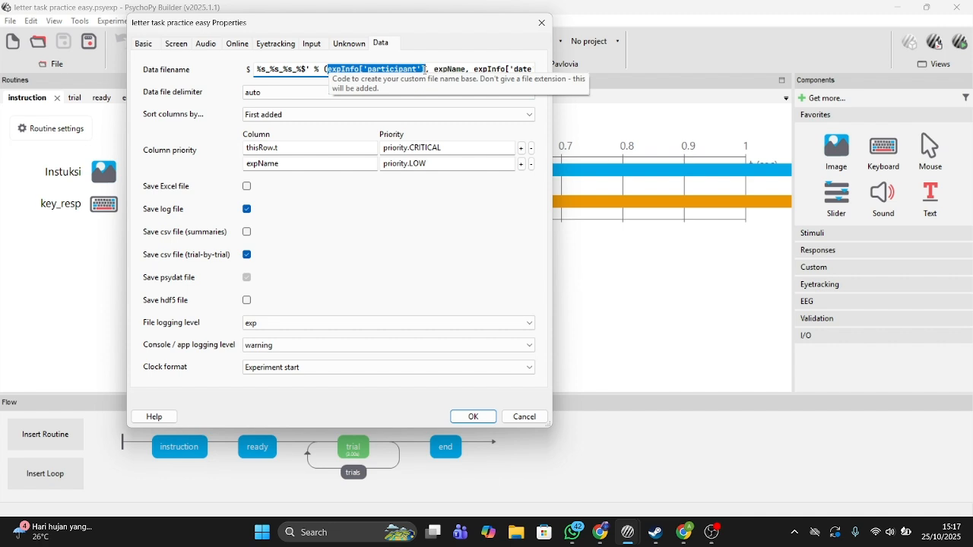
click(427, 69)
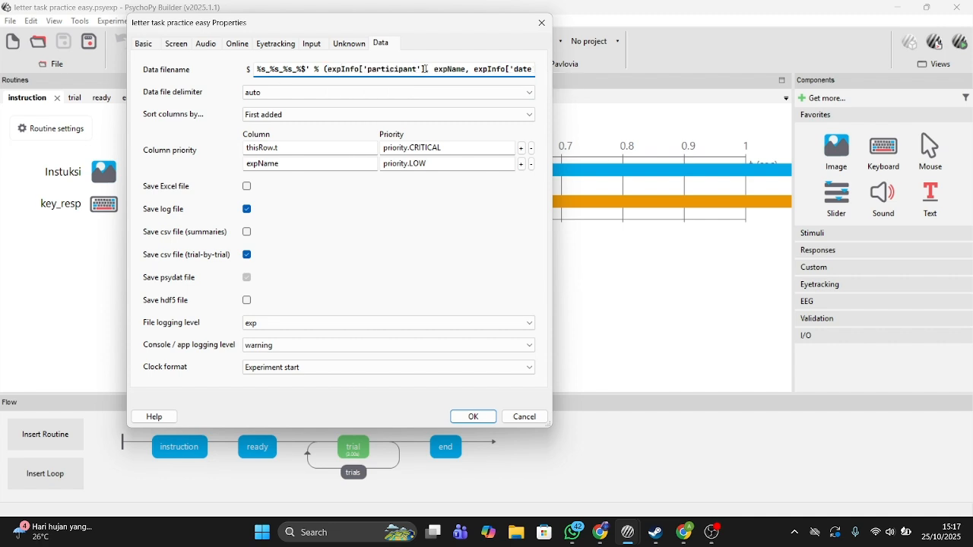
key(ctrl+v)
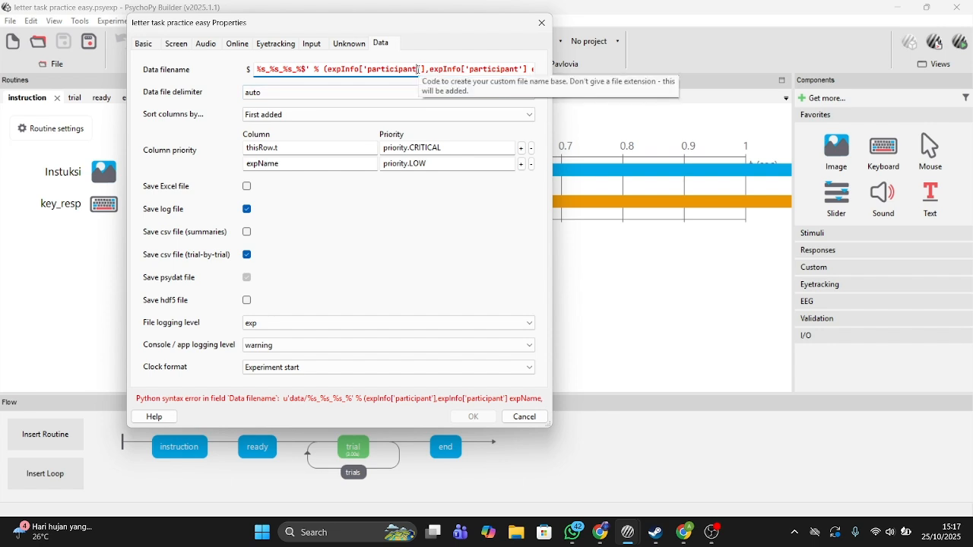
Change the first expInfo key in the data filename expression to 'partisipan'
key(BackSpace)
key(BackSpace)
key(BackSpace)
key(BackSpace)
key(BackSpace)
key(BackSpace)
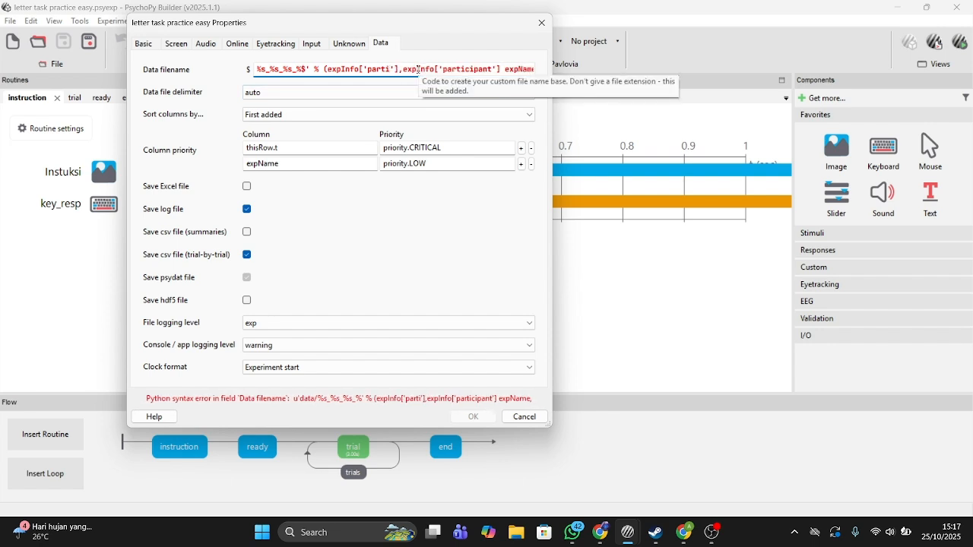
text(sipan)
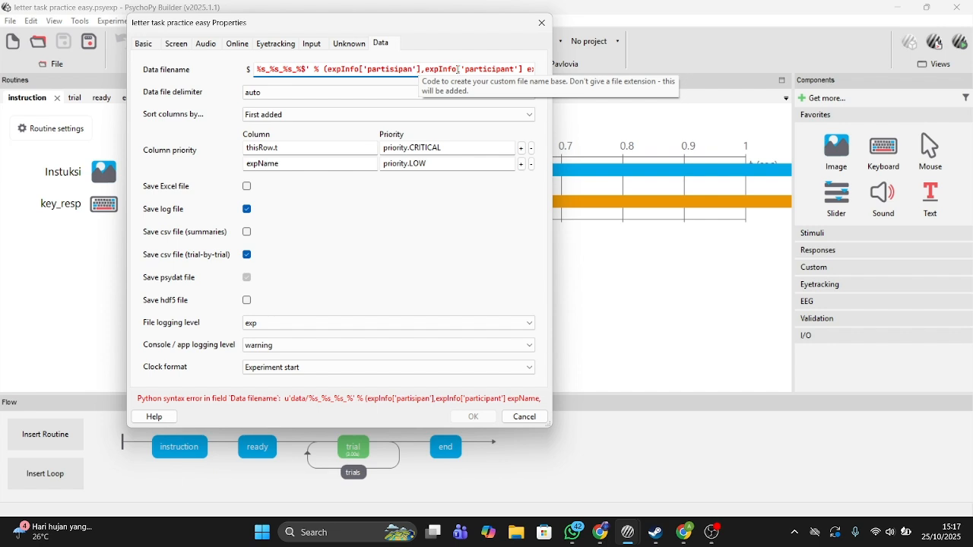
Change the second expInfo key in the data filename to 'sesi', add a comma before expName, and return to the basic settings
click(514, 69)
key(BackSpace)
key(BackSpace)
key(BackSpace)
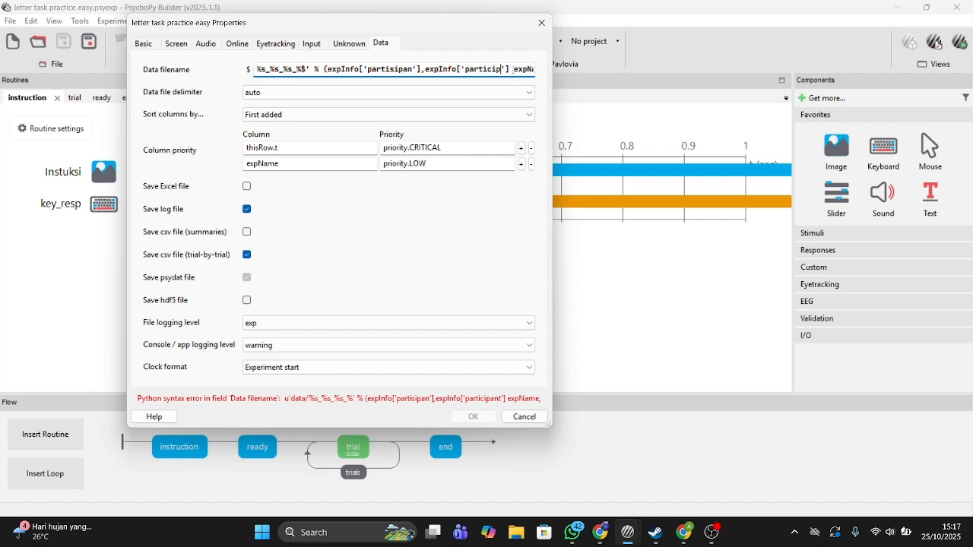
key(BackSpace)
key(BackSpace)
key(BackSpace)
key(BackSpace)
key(BackSpace)
key(BackSpace)
key(BackSpace)
key(BackSpace)
text(seso)
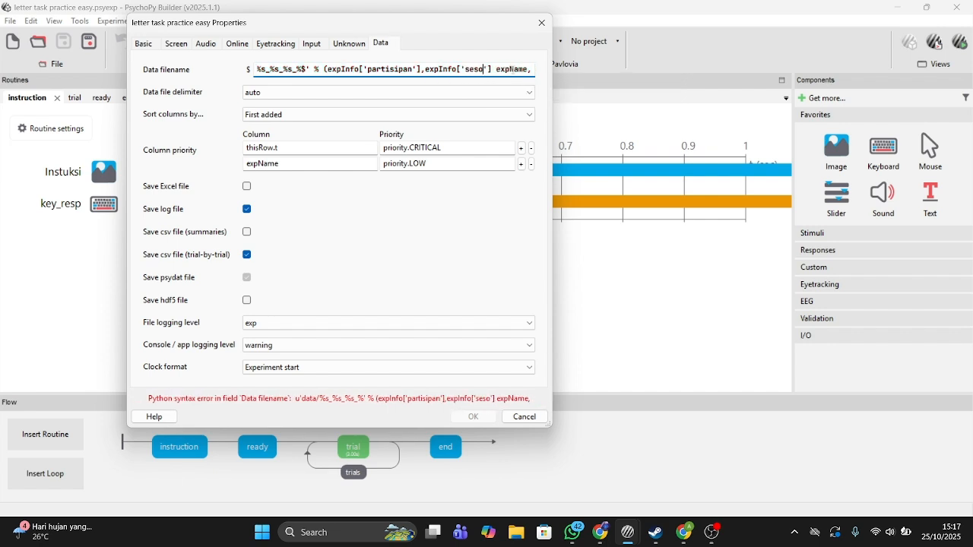
key(BackSpace)
text(i'],)
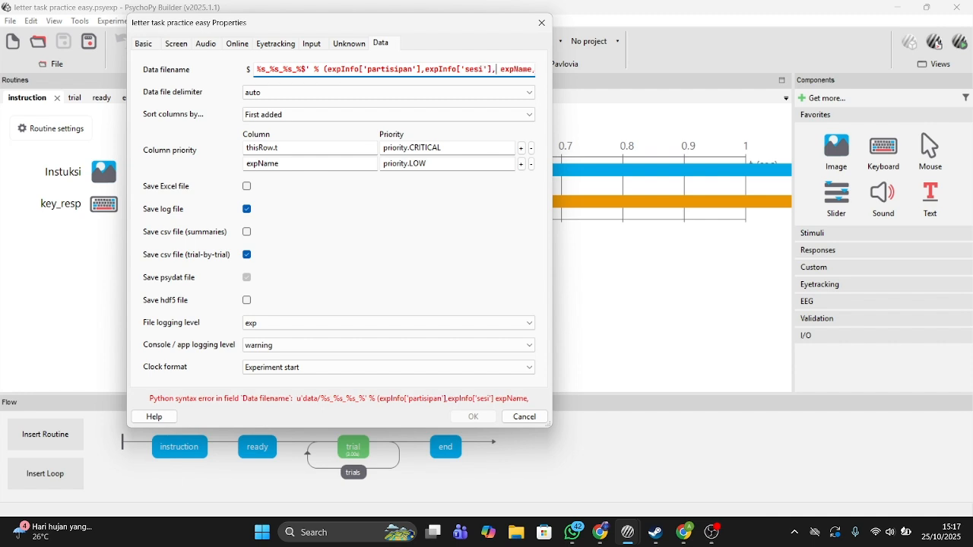
key(Tab)
click(506, 71)
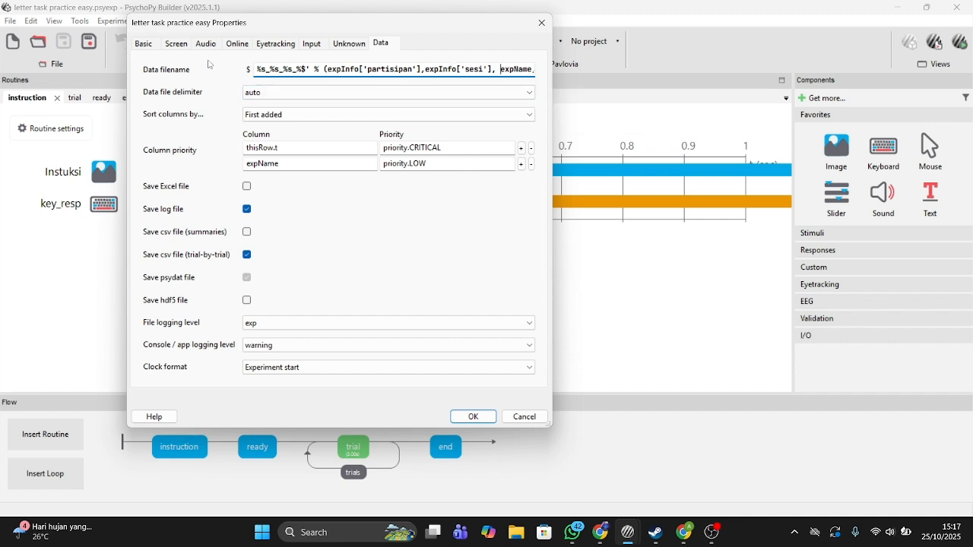
click(144, 43)
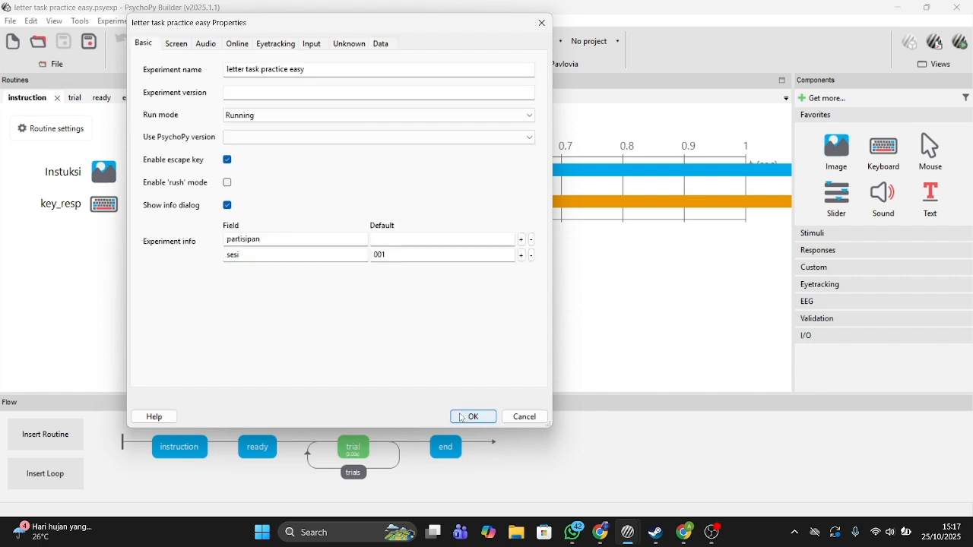
Apply the experiment settings and set the instruction routine's Instuksi image to the Instruksi PNG in the Praktikum folder
click(469, 417)
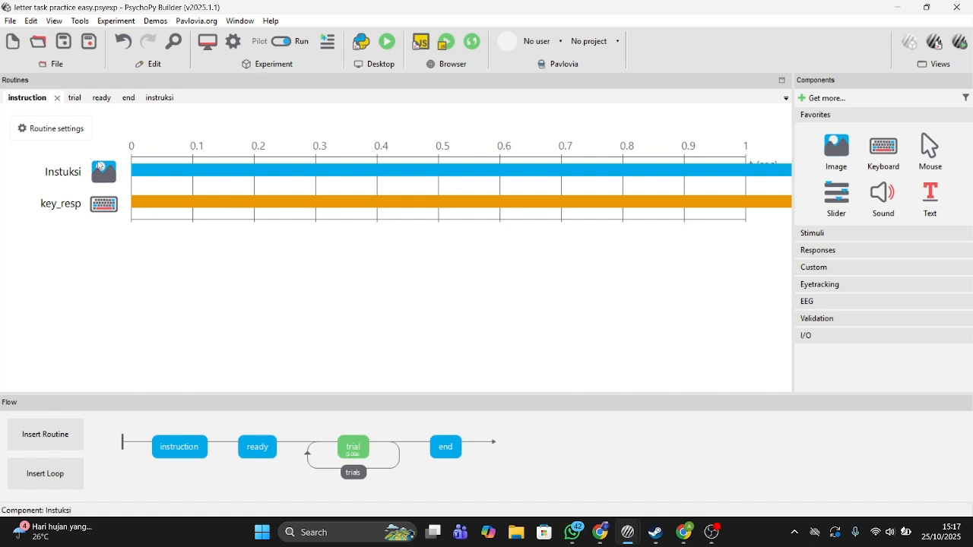
click(101, 174)
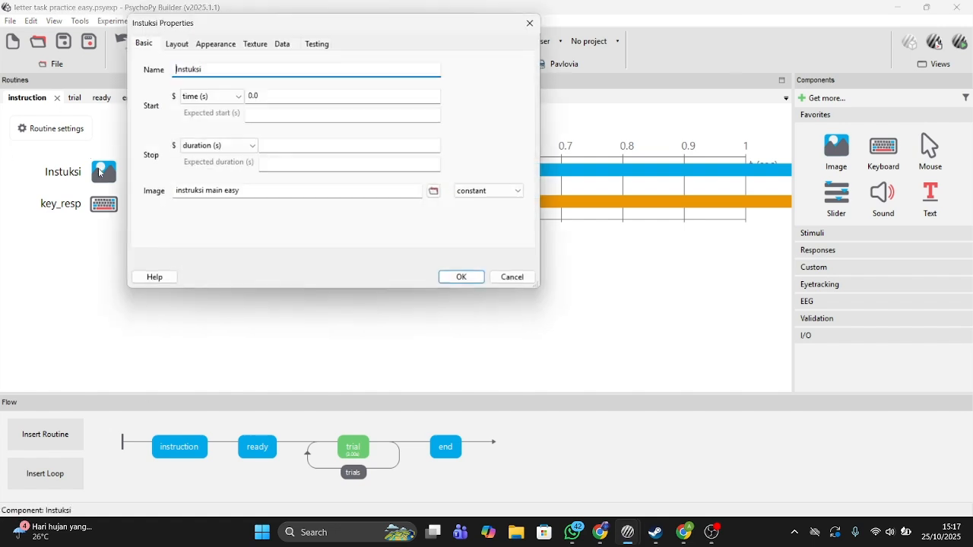
click(433, 195)
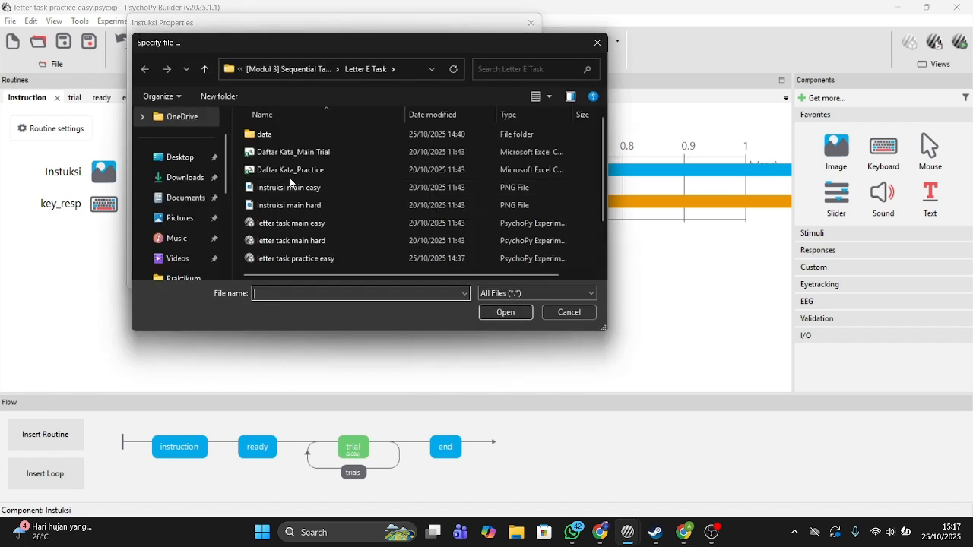
scroll(337, 226, down, 1)
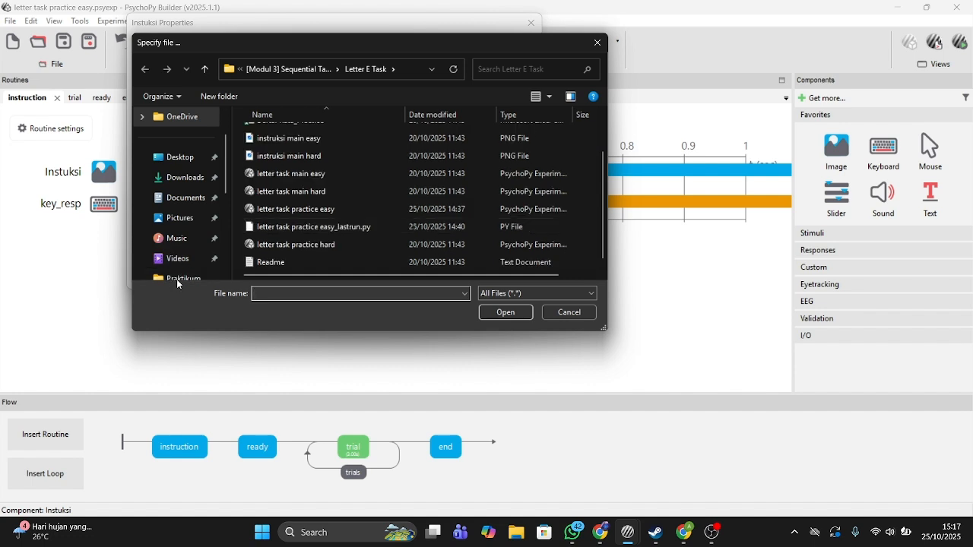
scroll(183, 269, down, 3)
scroll(183, 266, up, 2)
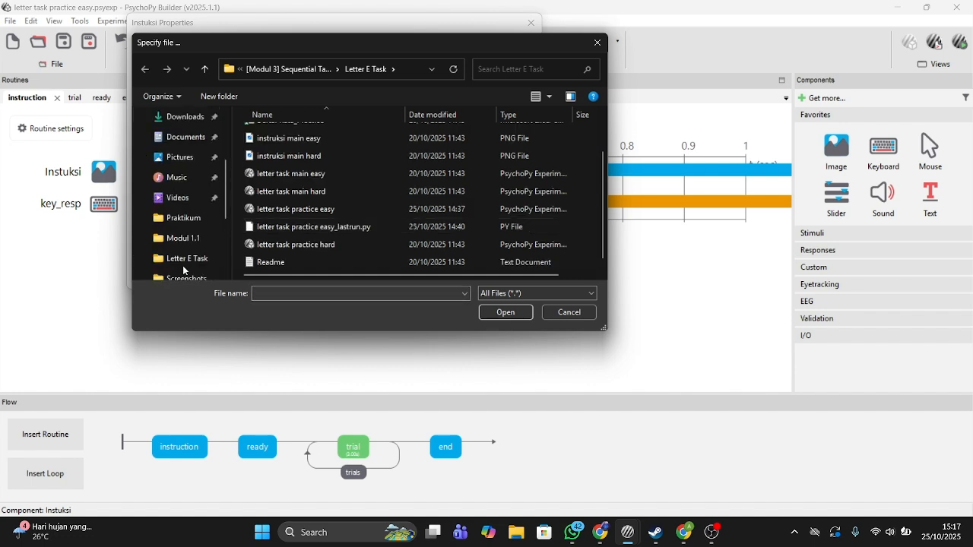
click(182, 165)
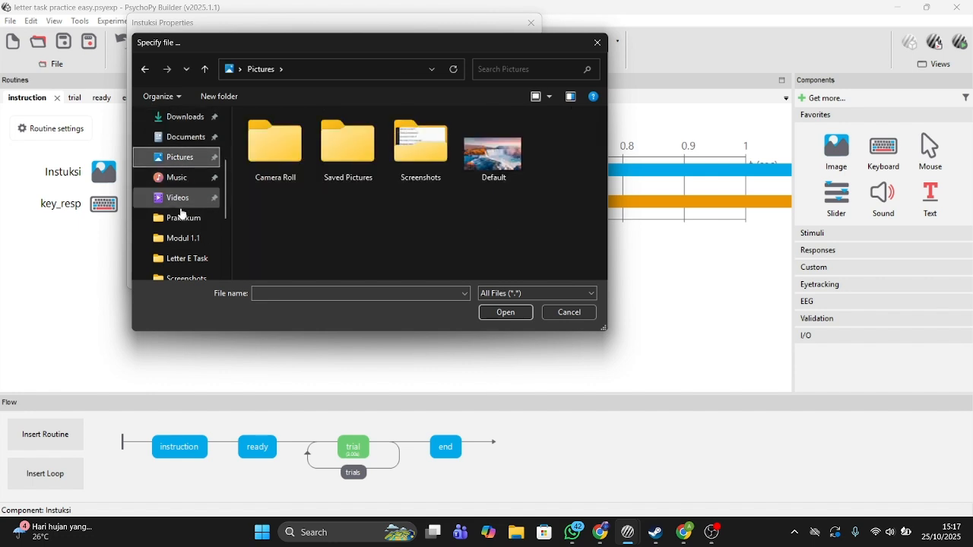
click(182, 218)
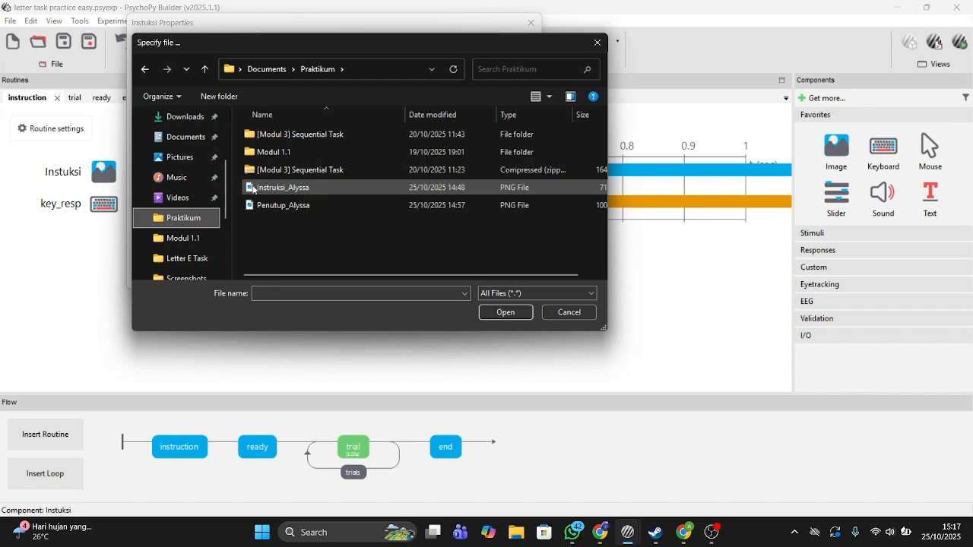
click(318, 188)
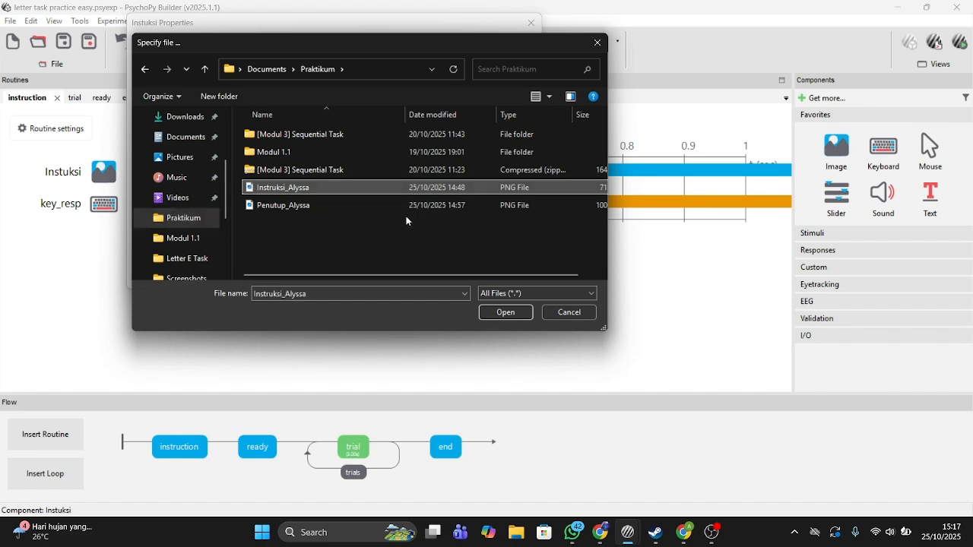
click(506, 313)
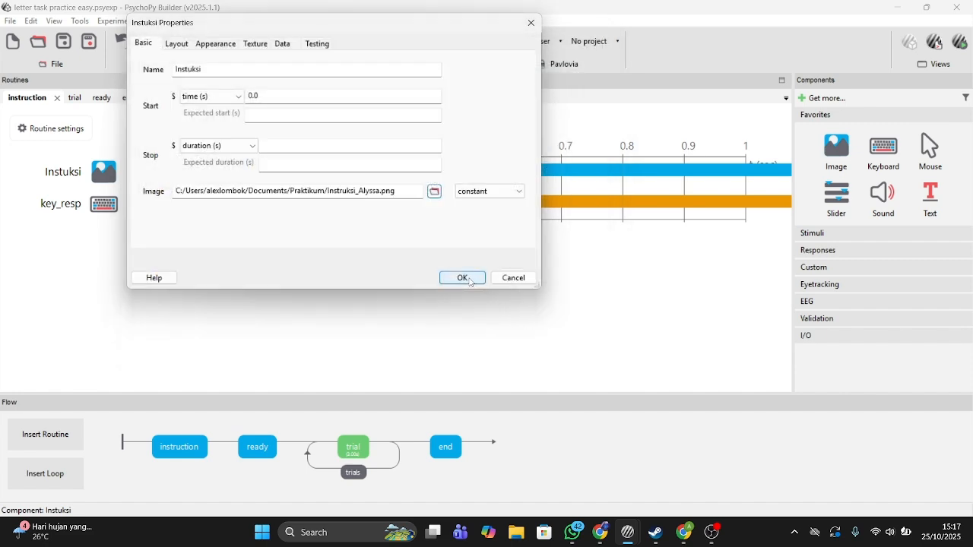
click(462, 278)
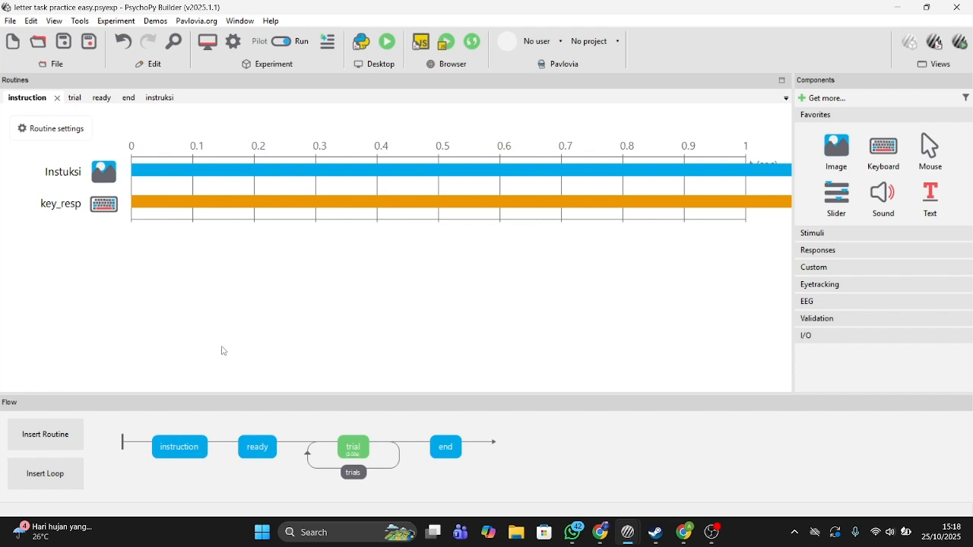
Set the foreground color of the ready routine's text component to black as PsychoPy RGB
click(258, 449)
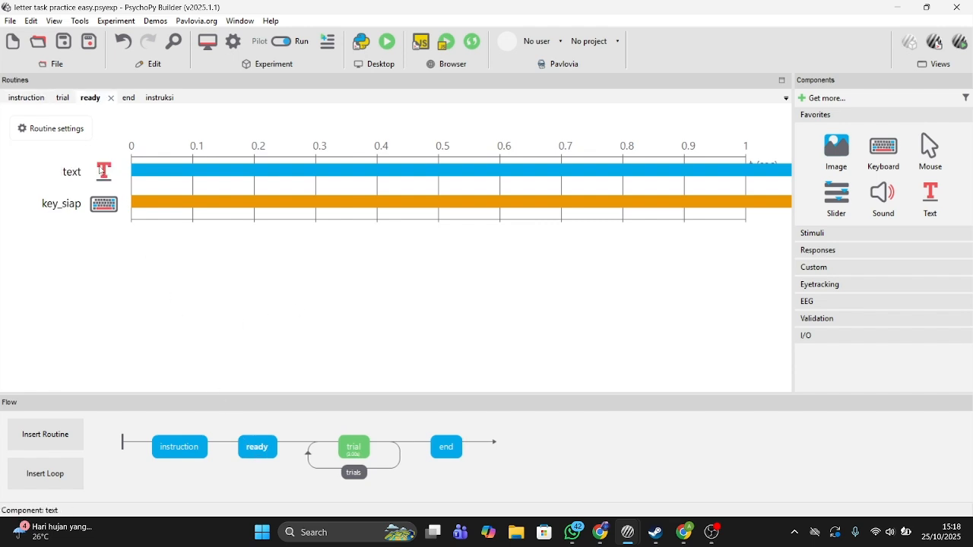
click(102, 171)
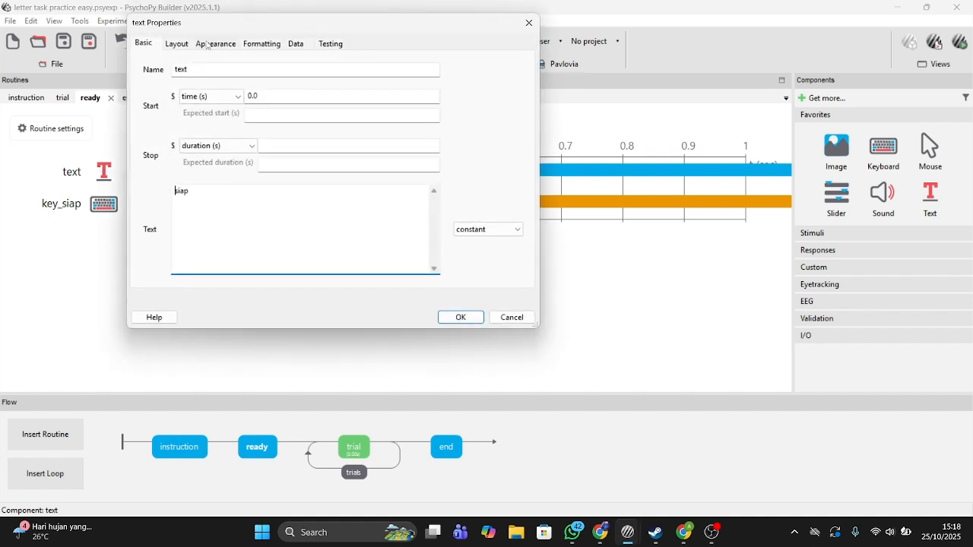
click(209, 45)
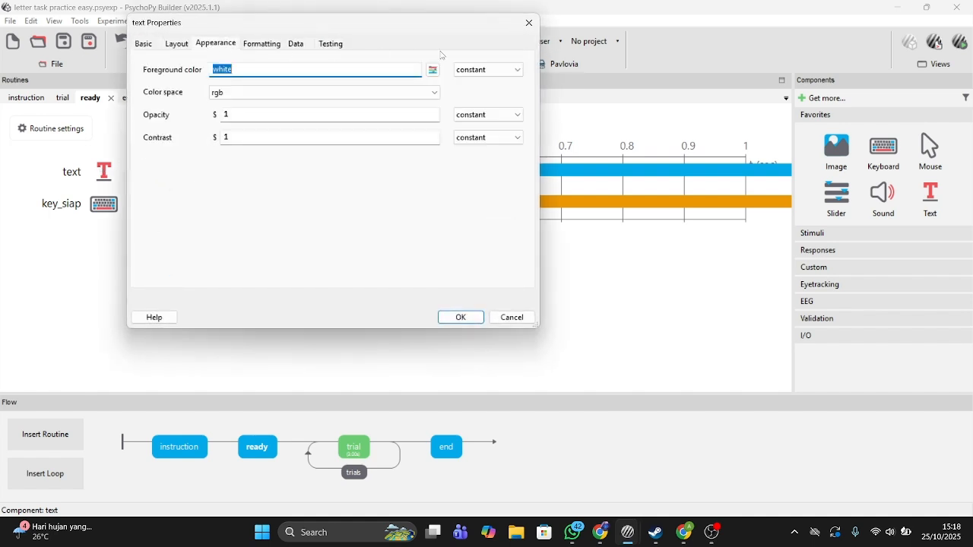
click(439, 74)
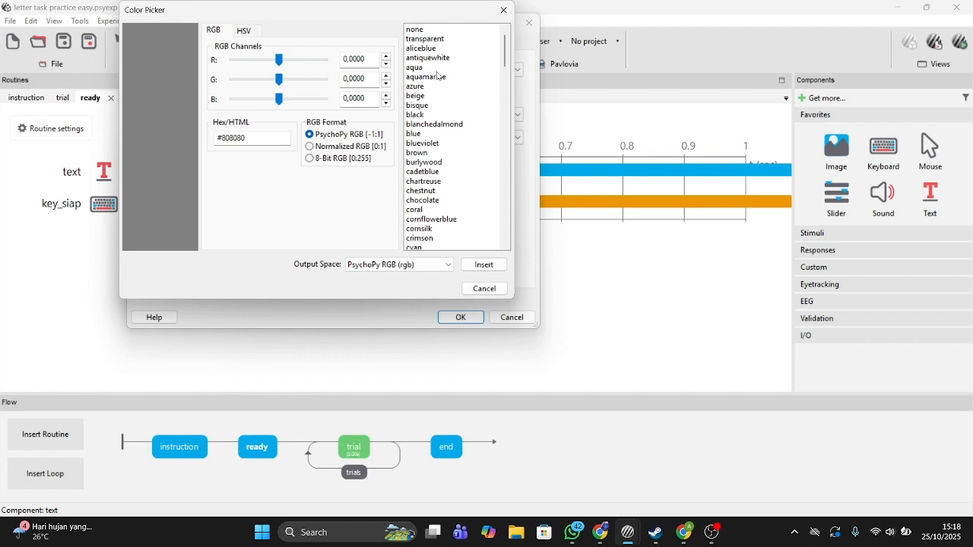
click(419, 115)
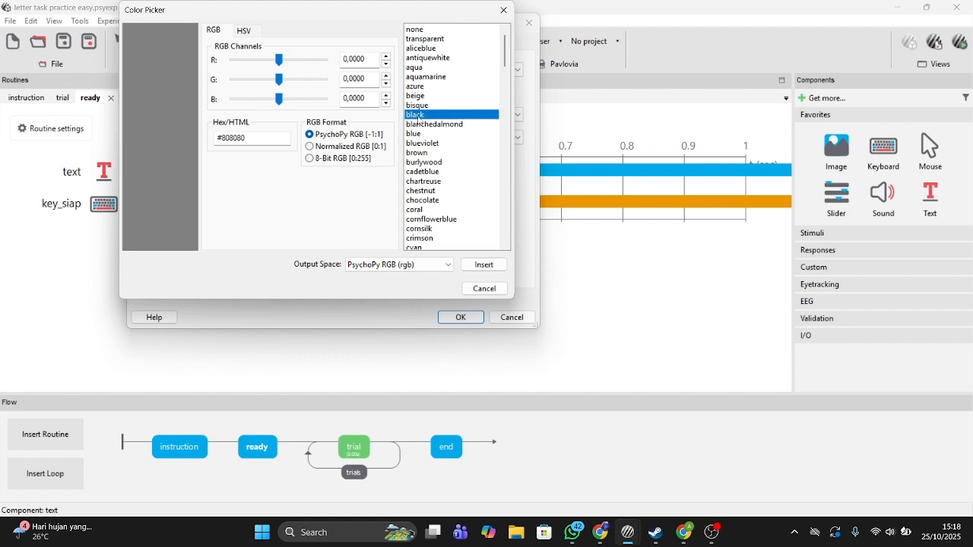
click(486, 264)
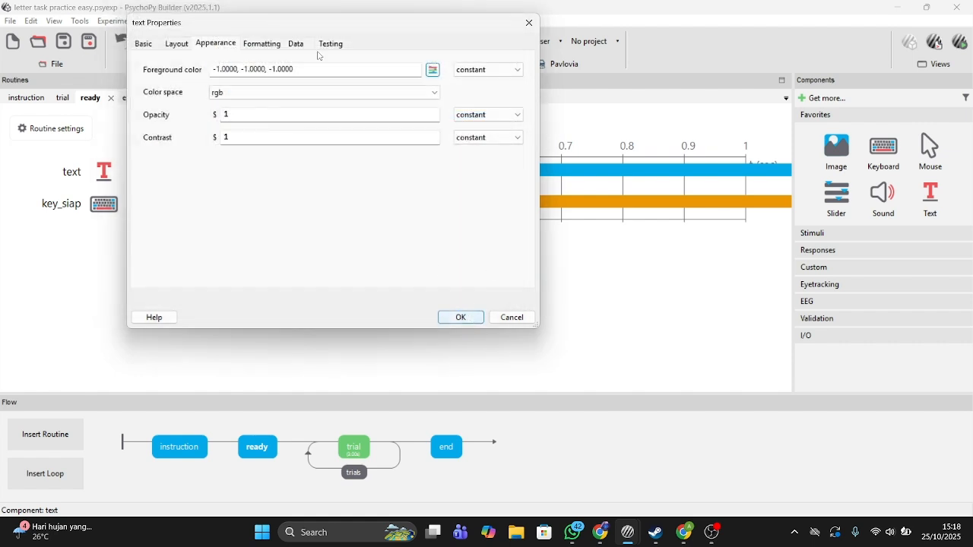
Rewrite the ready text's foreground color as $(-1.0000, -1.0000, -1.0000), copy the expression, and apply the text properties
click(217, 71)
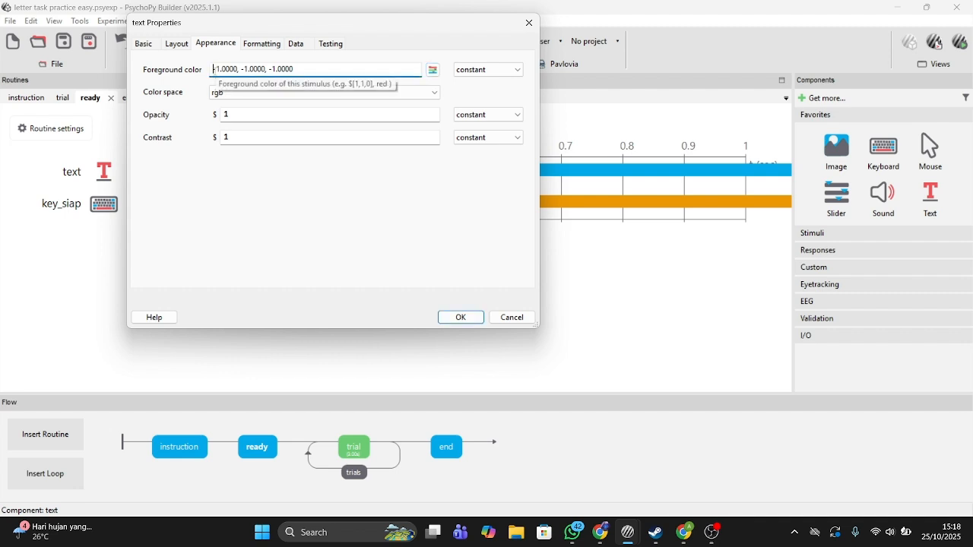
text($()
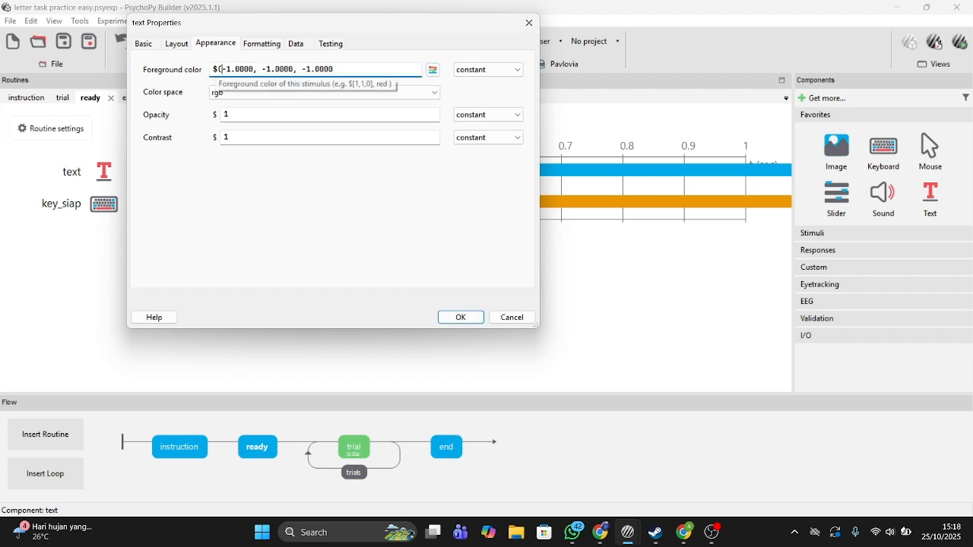
text())
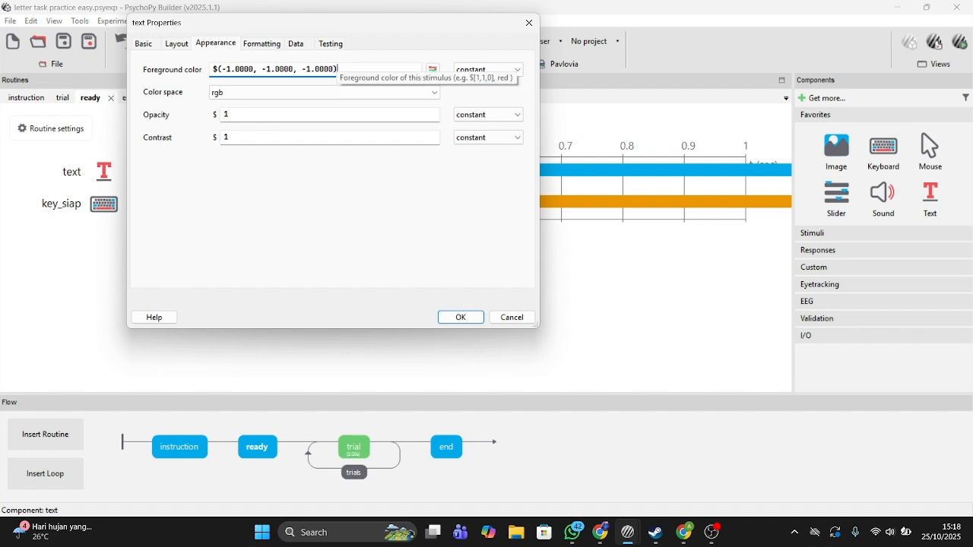
key(ctrl+shift+Left)
key(ctrl+shift+Left)
key(ctrl+shift+Left)
key(ctrl+shift+Left)
key(ctrl+shift+Left)
key(ctrl+shift+Left)
key(ctrl+c)
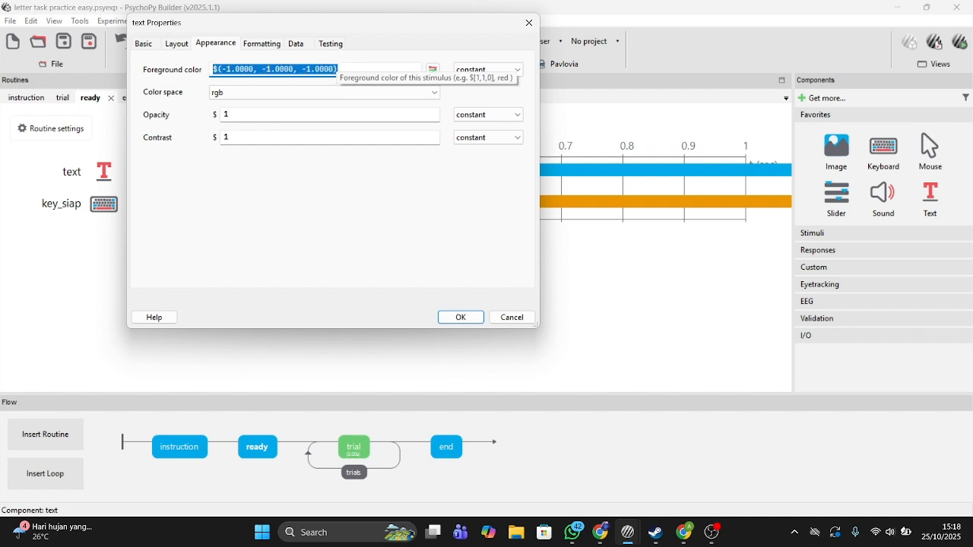
click(463, 320)
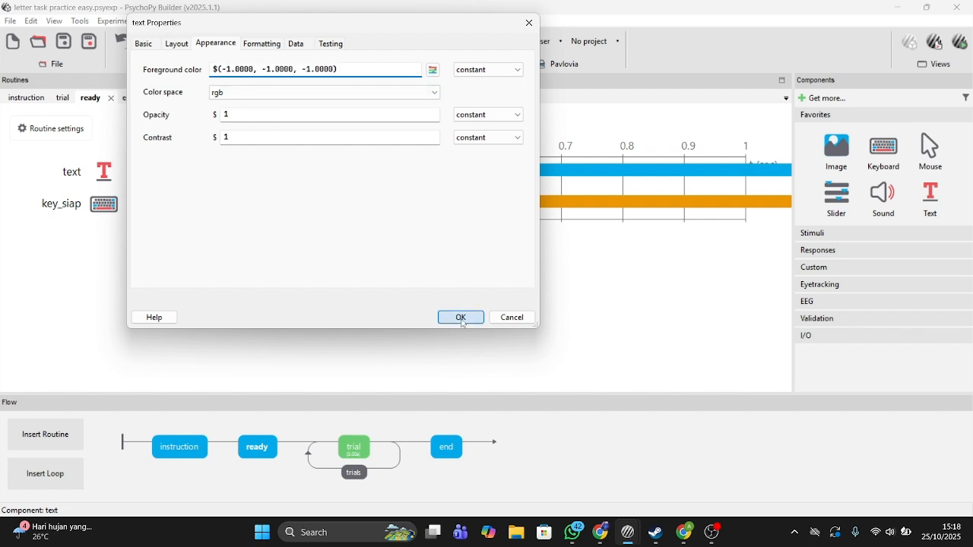
Set the foreground color of the trial routine's stimulus text to the copied $(-1.0000, -1.0000, -1.0000)
click(357, 450)
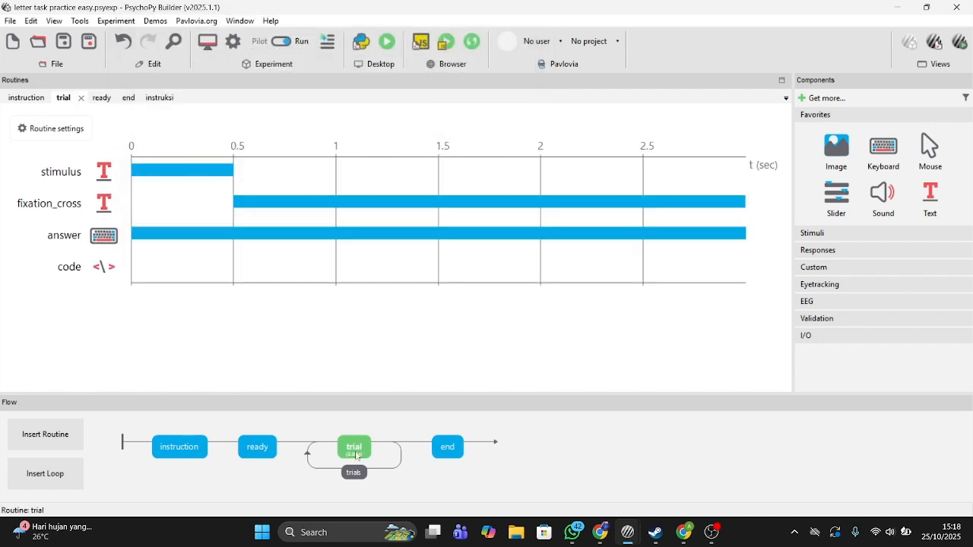
click(106, 174)
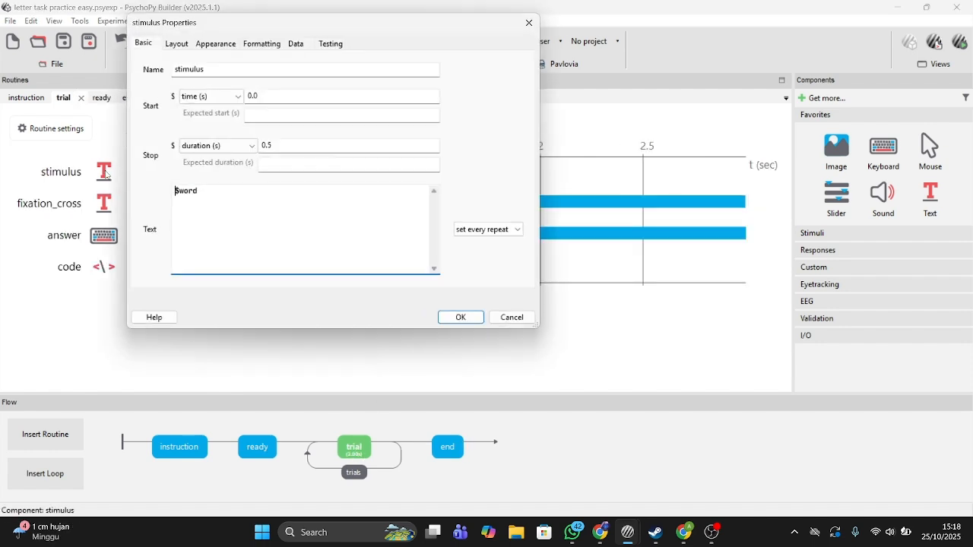
click(209, 46)
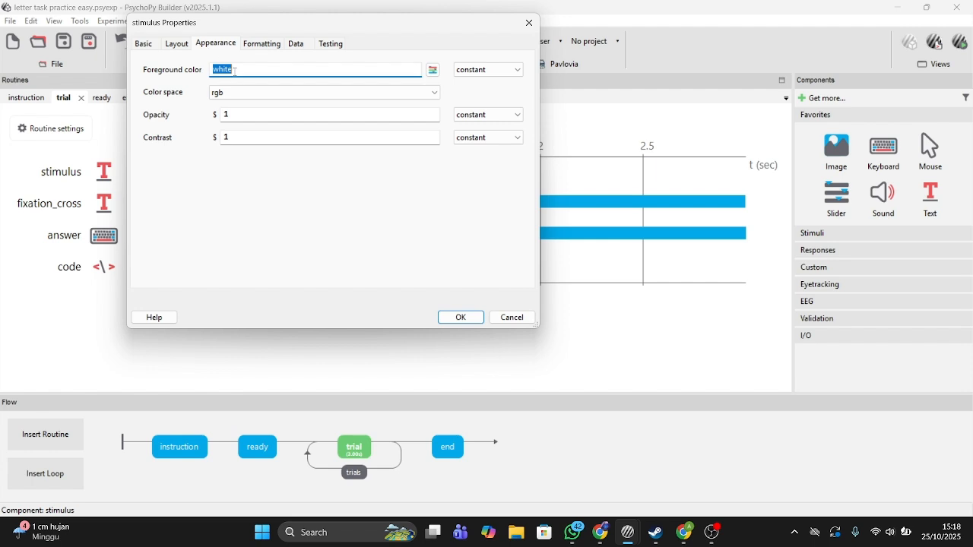
key(ctrl+v)
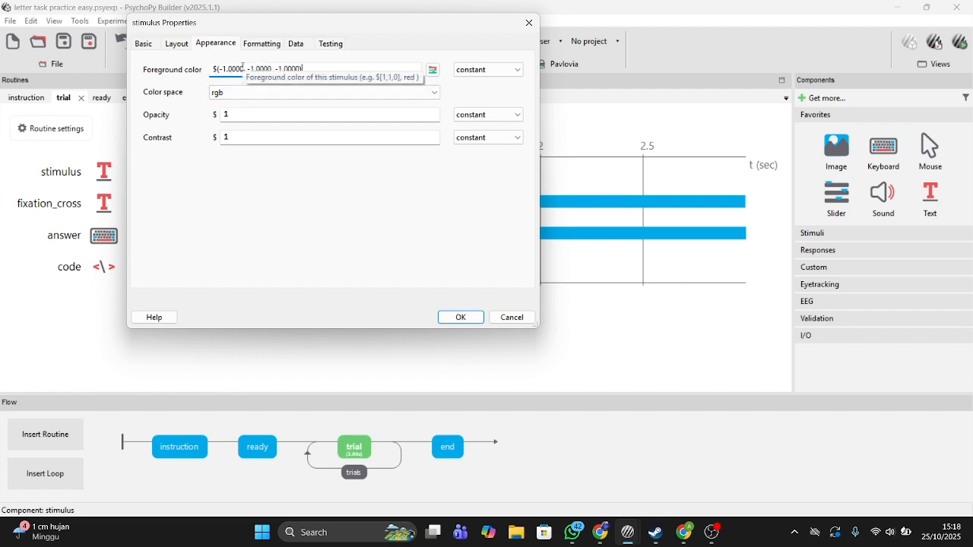
click(479, 324)
Set the foreground color of the trial routine's fixation_cross text to $(-1.0000, -1.0000, -1.0000)
click(105, 207)
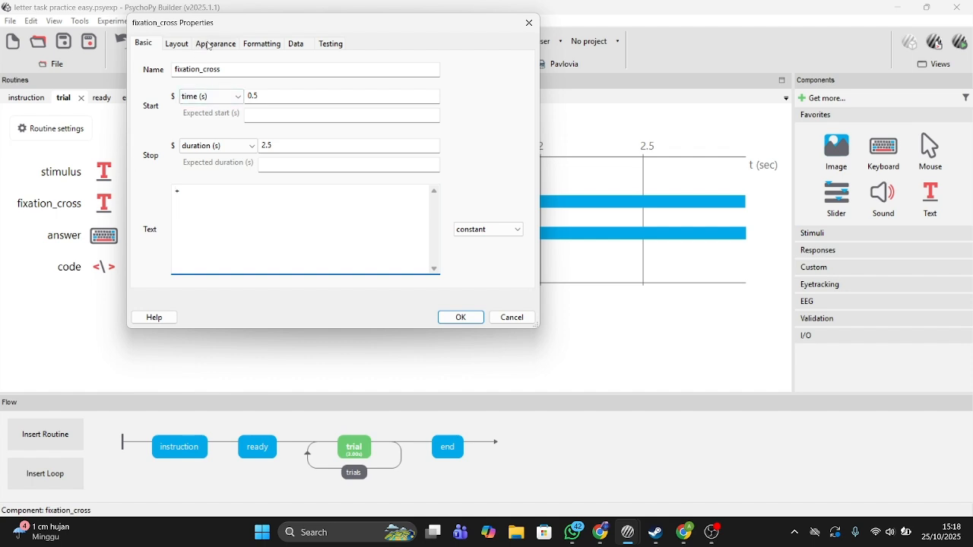
click(172, 46)
click(214, 53)
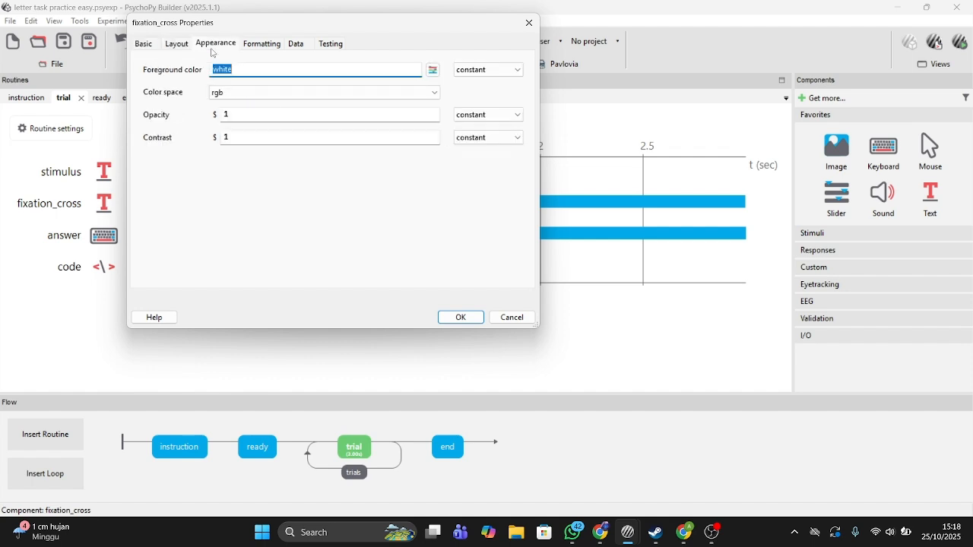
text($[-1.0000, -1.0000, -1.0000])
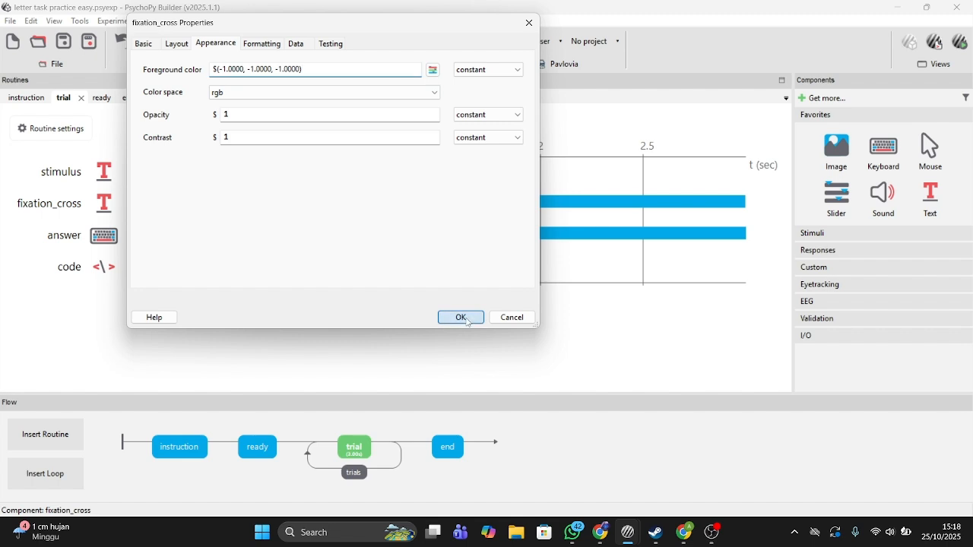
click(461, 318)
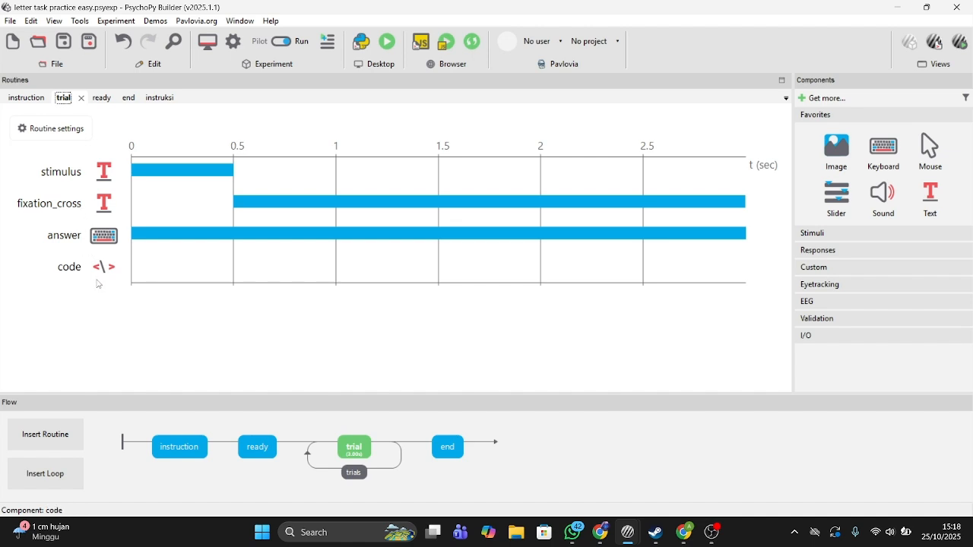
Review the stimulus text's basic properties without changing them, and examine the conditions file set for the trials loop
click(104, 173)
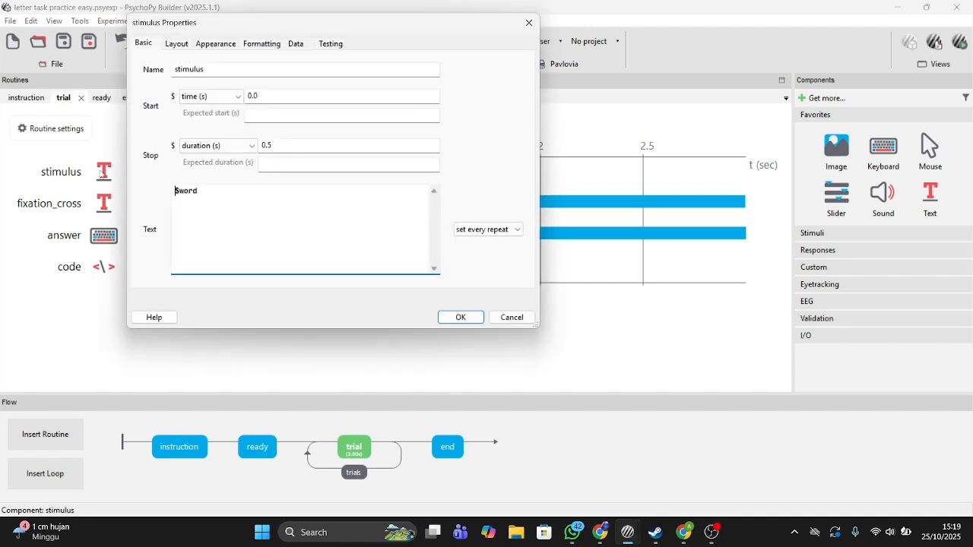
click(514, 318)
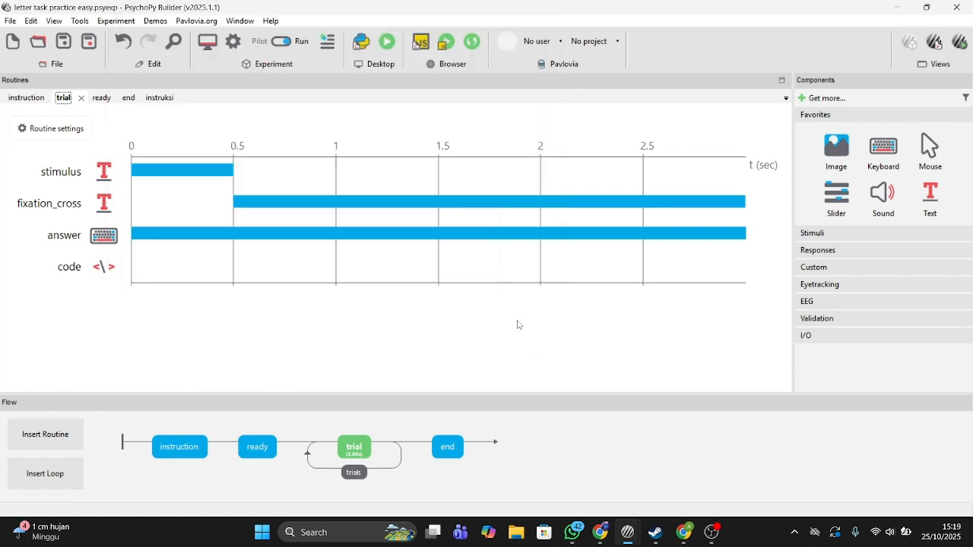
click(354, 472)
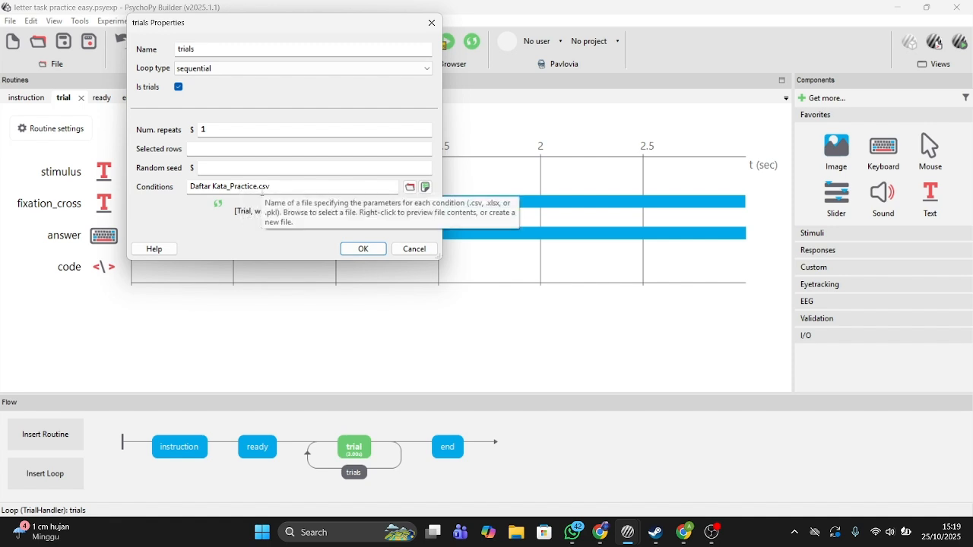
Open Daftar Kata_Practice in Excel from the Praktikum > [Modul 3] Sequential Task > Letter E Task folder and look over its word list
click(518, 534)
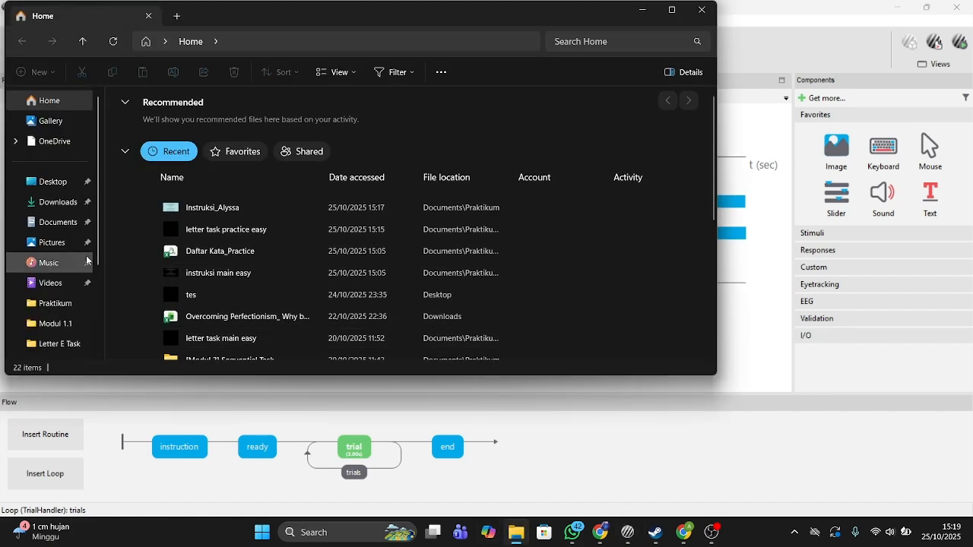
click(60, 311)
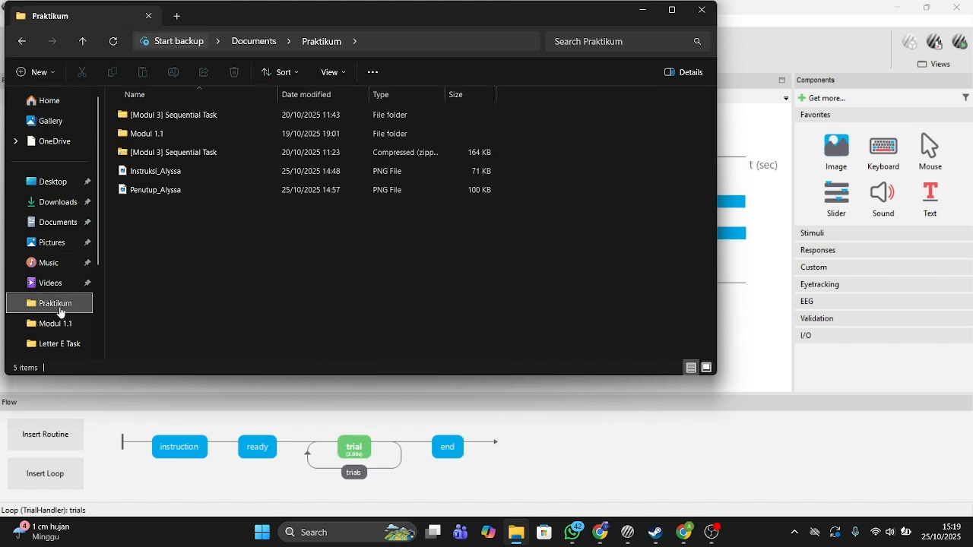
click(160, 115)
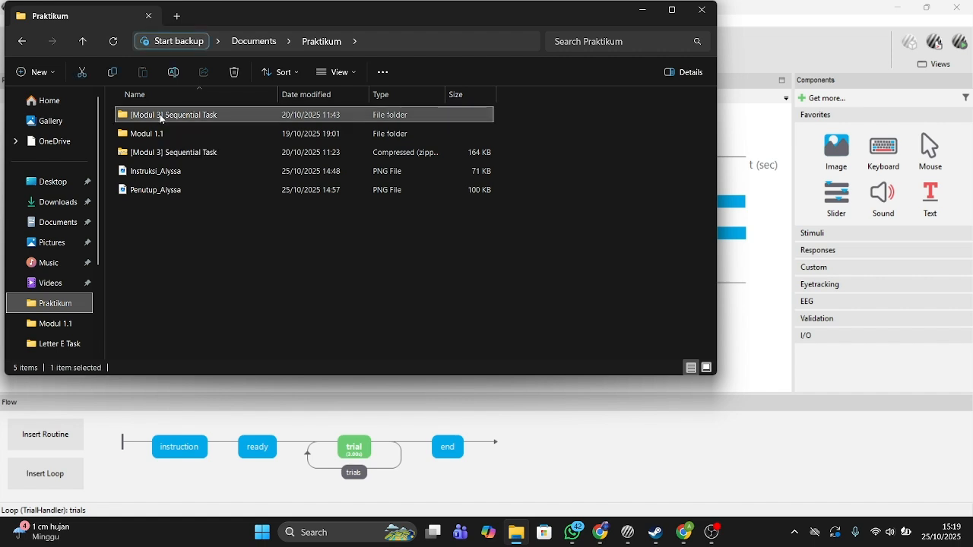
double_click(160, 115)
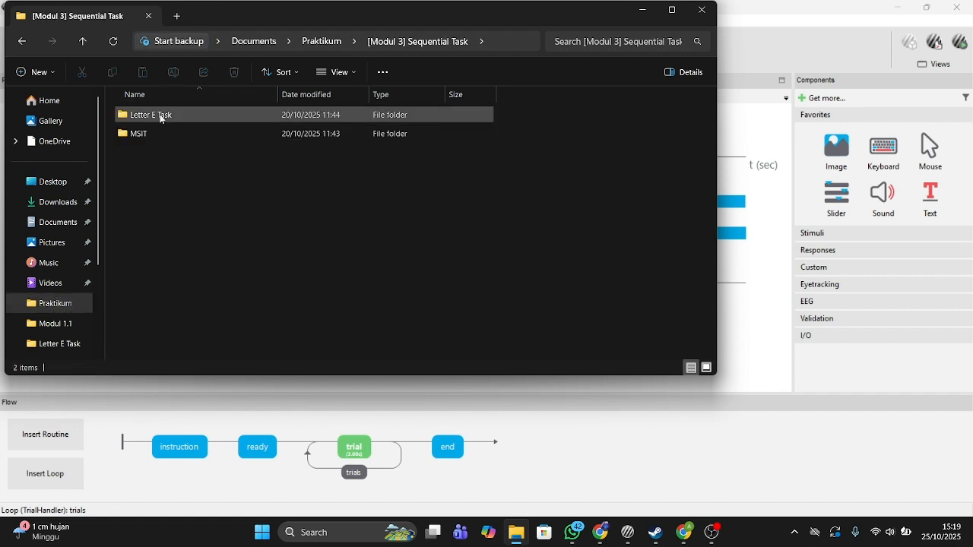
double_click(161, 116)
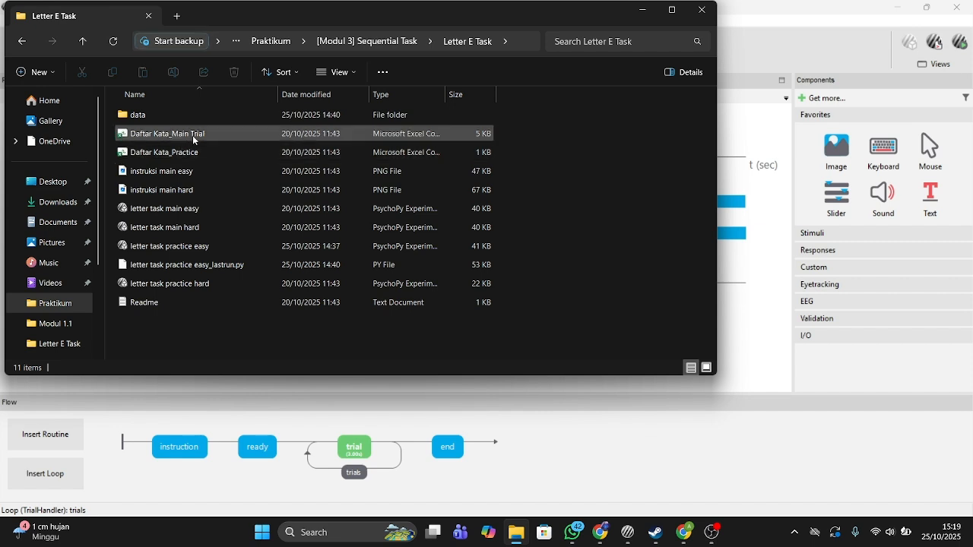
double_click(214, 155)
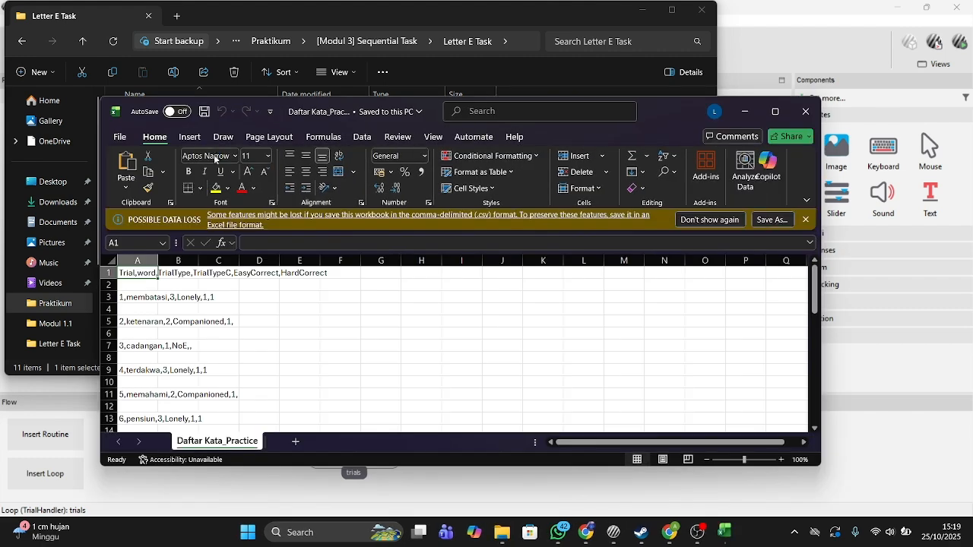
scroll(224, 298, down, 2)
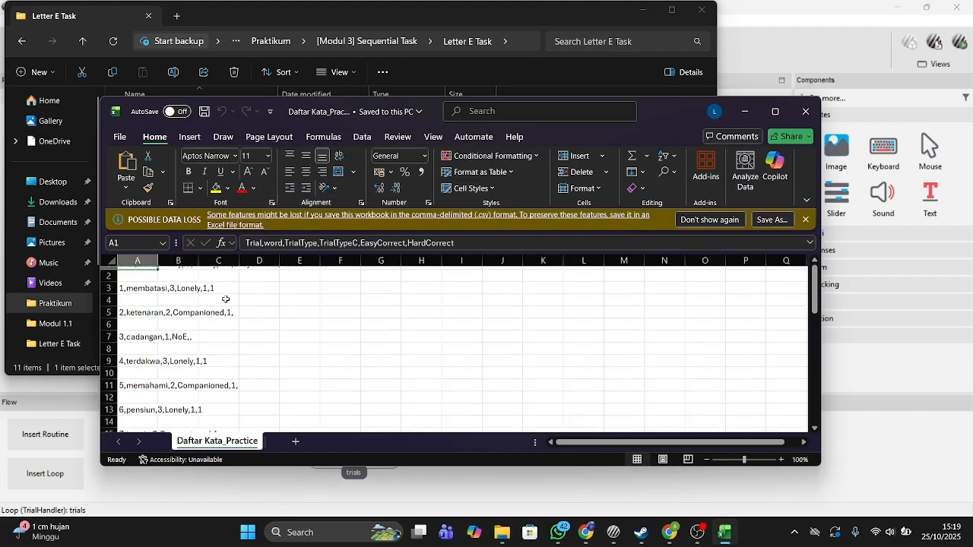
scroll(223, 300, up, 2)
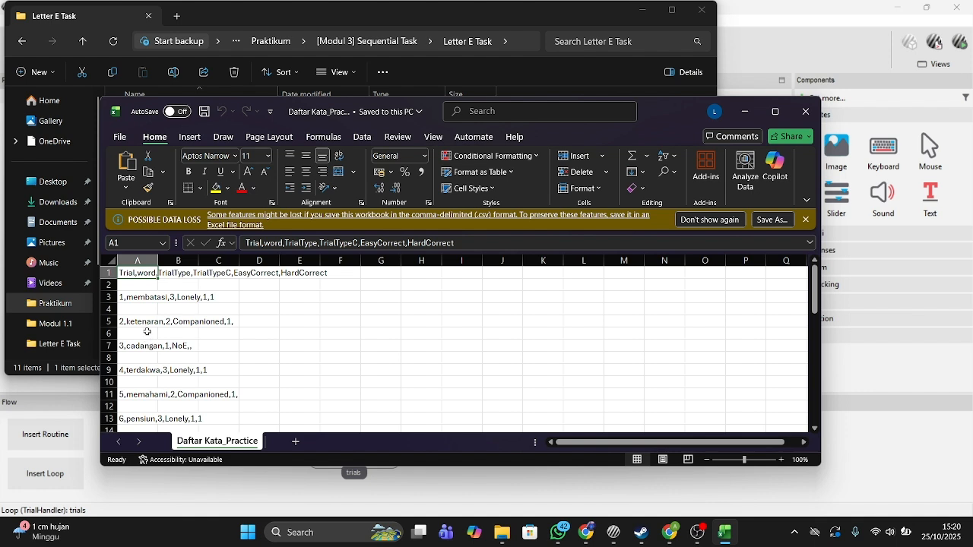
Replace the word in trial 1 with Senja and the word in trial 2 with Merah
click(149, 305)
click(144, 296)
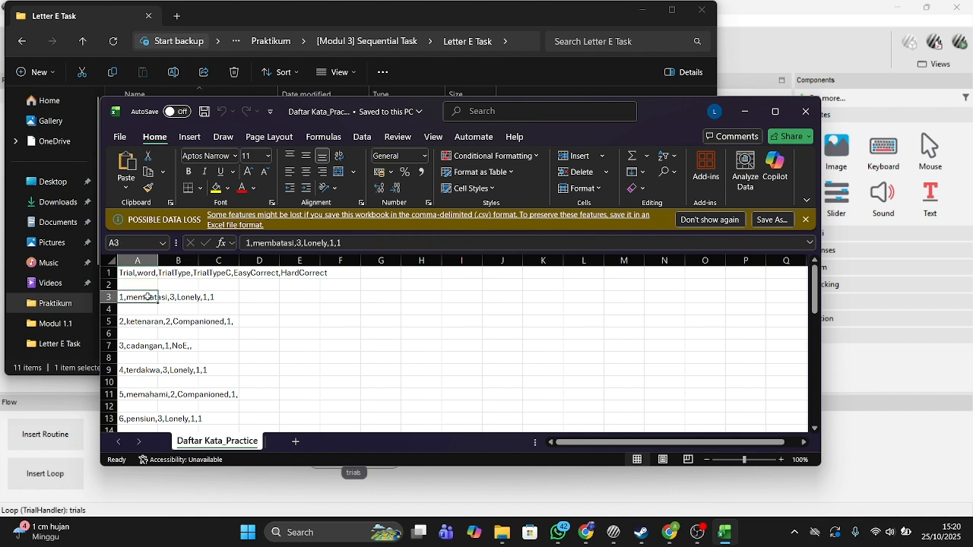
double_click(271, 242)
text(Senja)
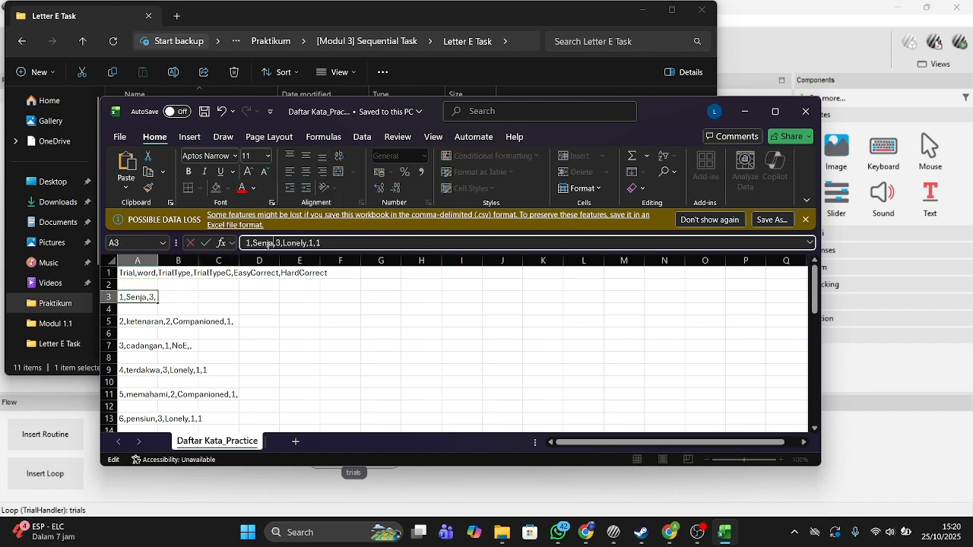
click(145, 321)
double_click(271, 243)
text(Merah)
Replace the word in trial 3 with Bulan and the word in trial 4 with Rembun
click(145, 345)
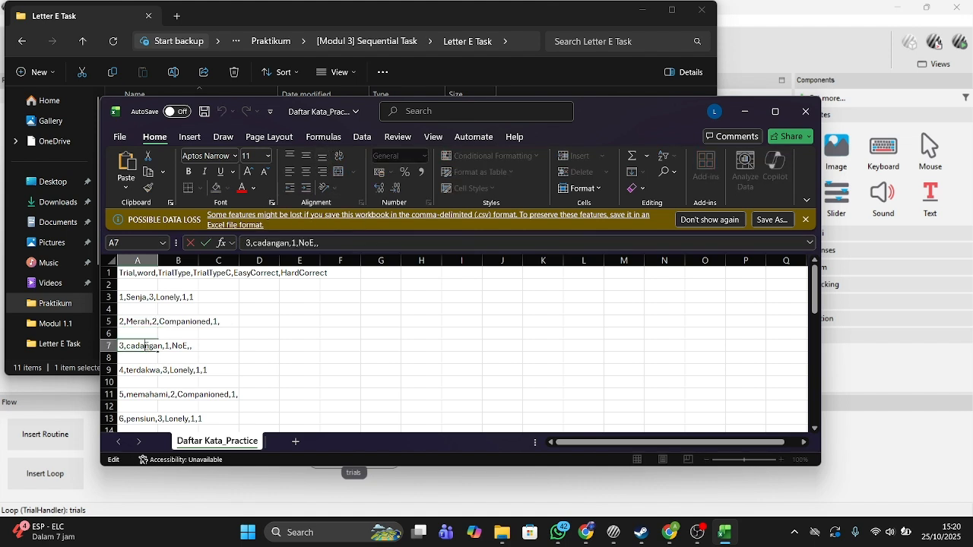
double_click(271, 242)
text(Bulan)
key(Return)
click(135, 371)
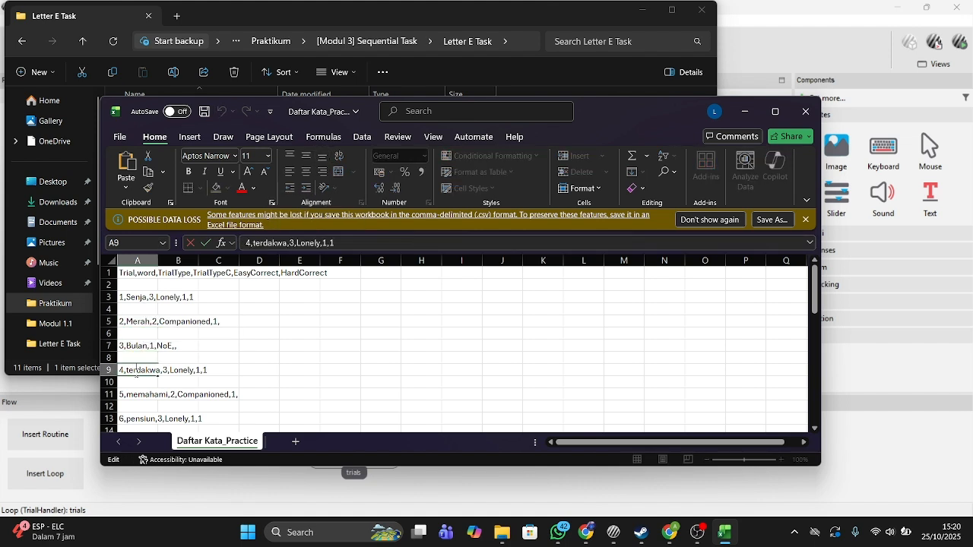
double_click(271, 243)
text(Rembun)
key(Return)
Replace the word in trial 5 with Derai and the word in trial 6 with Kelam
click(139, 397)
double_click(271, 243)
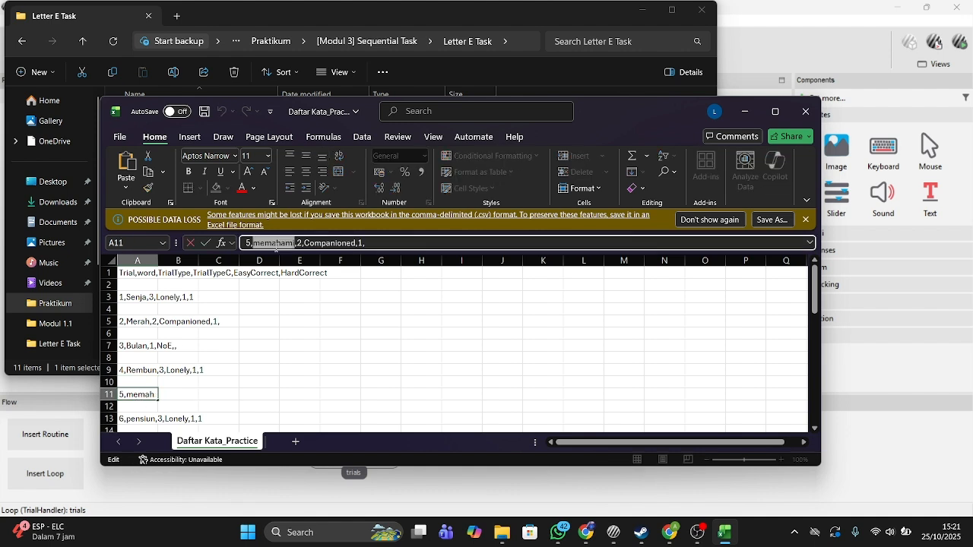
text(Derai)
key(Return)
scroll(139, 397, down, 1)
click(139, 377)
click(270, 243)
double_click(270, 244)
text(Kelam)
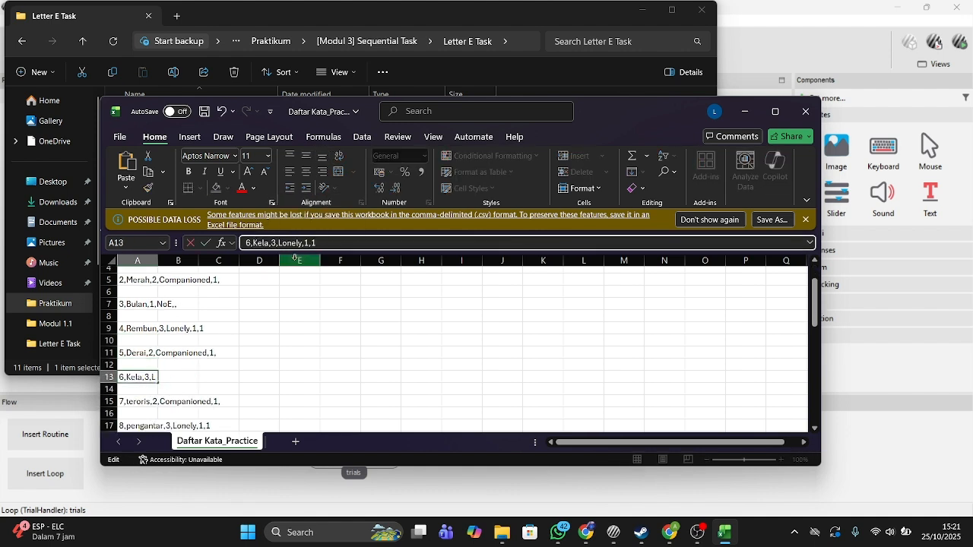
key(Return)
Replace the word in trial 7 with Petai and the word in trial 8 with Pertiwi
double_click(141, 401)
double_click(273, 243)
text(Petai)
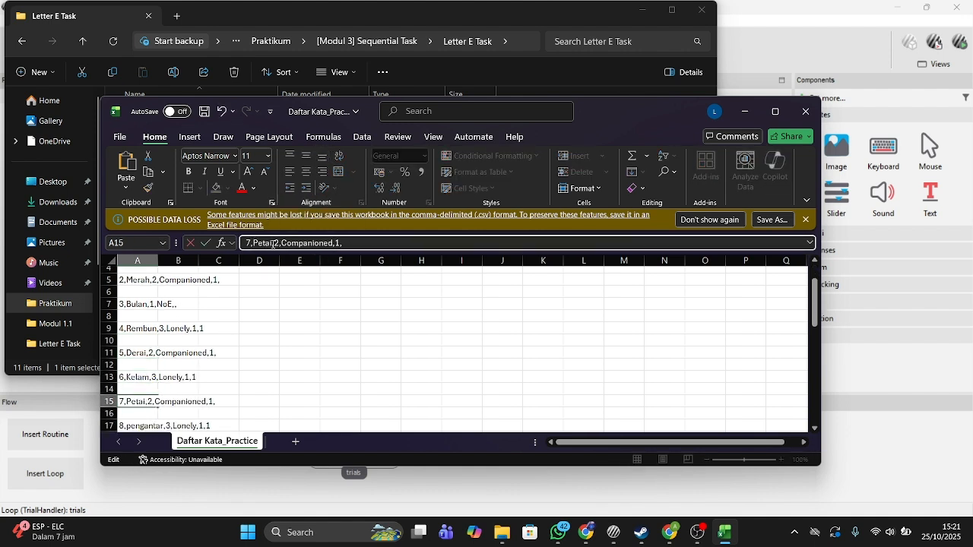
key(Return)
scroll(140, 396, down, 1)
double_click(141, 396)
double_click(270, 244)
text(Pertiwi)
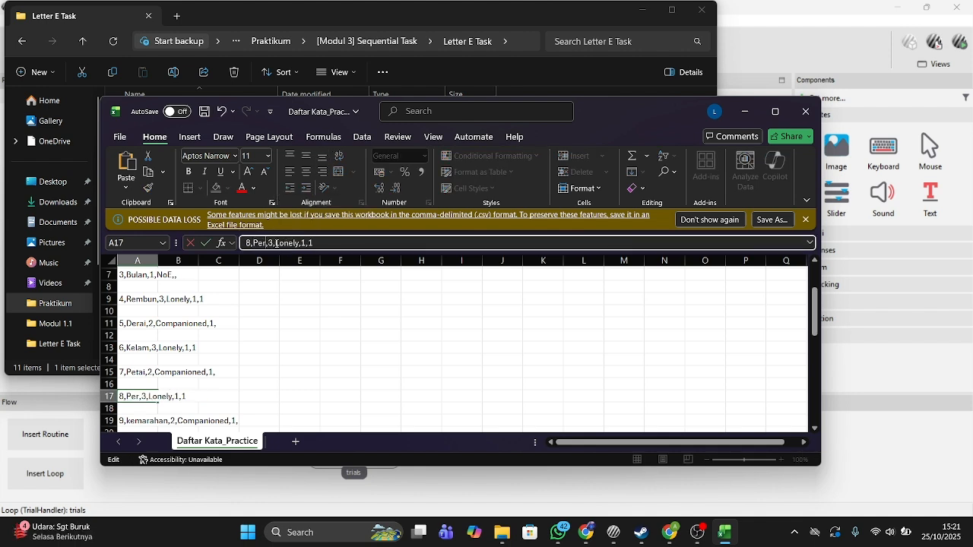
key(Return)
Replace the word in trial 9 with Relau and the word in trial 10 with Rindu
scroll(140, 396, down, 1)
double_click(141, 389)
double_click(273, 243)
text(Relau)
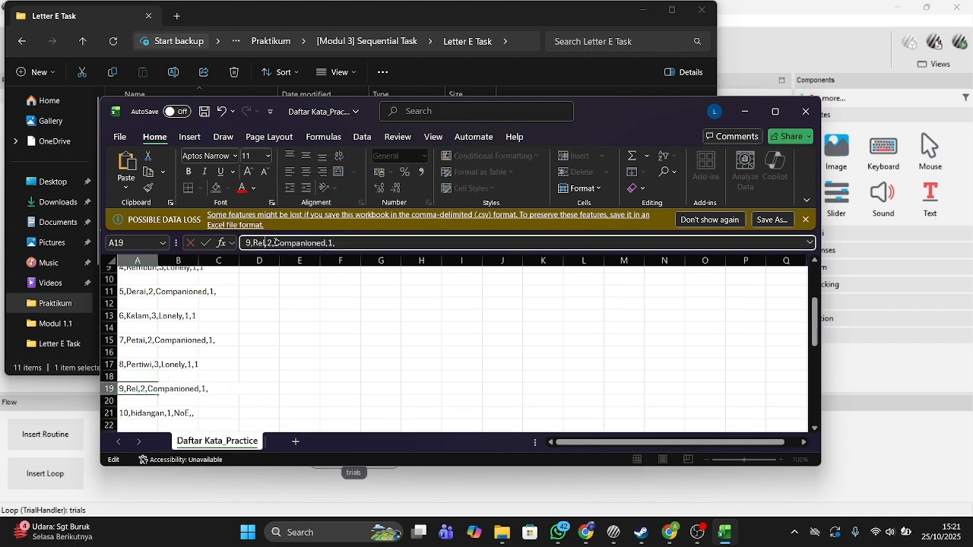
key(Return)
scroll(145, 380, down, 2)
double_click(143, 348)
double_click(270, 243)
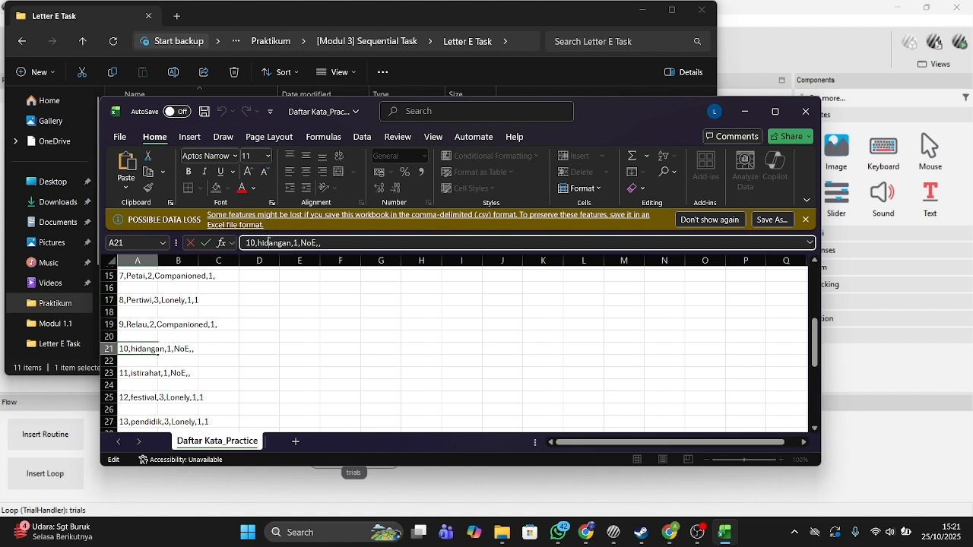
text(Rindu)
key(Return)
Replace the word in trial 11 with Damai and the word in trial 12 with Sendu
double_click(149, 373)
double_click(144, 373)
text(Damai)
key(Return)
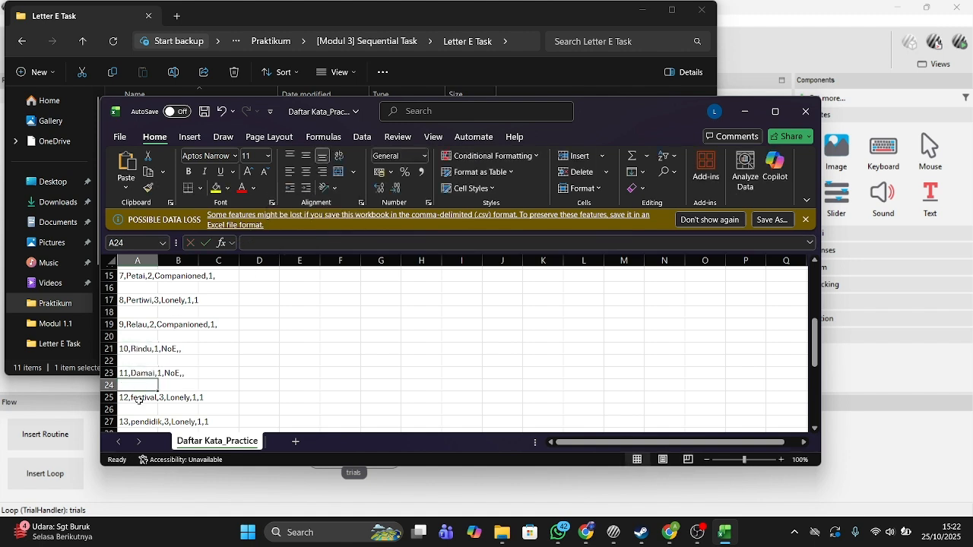
double_click(137, 397)
double_click(274, 242)
text(Sendu)
key(Return)
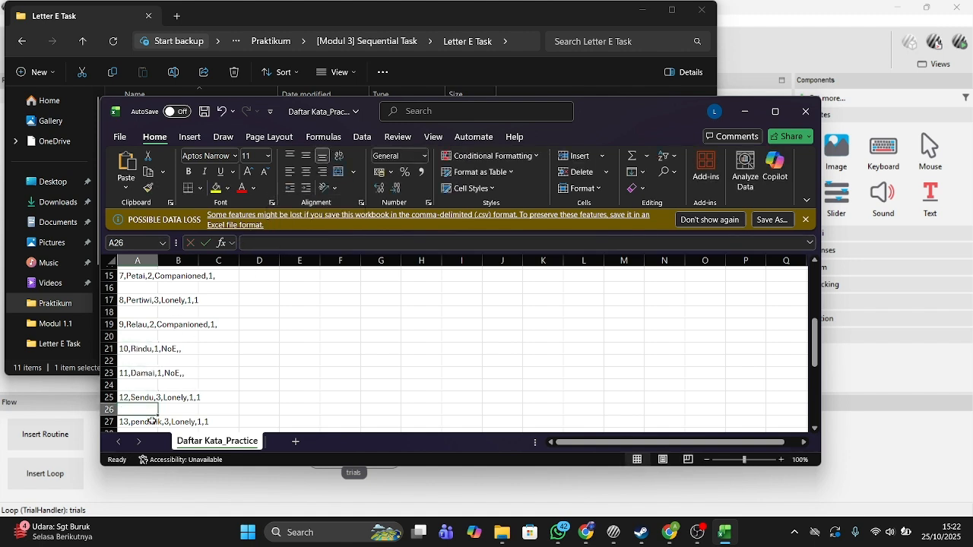
Replace the word in trial 13 with Petir and the word in trial 14 with Lemur
double_click(144, 421)
double_click(274, 243)
text(Petir)
key(Return)
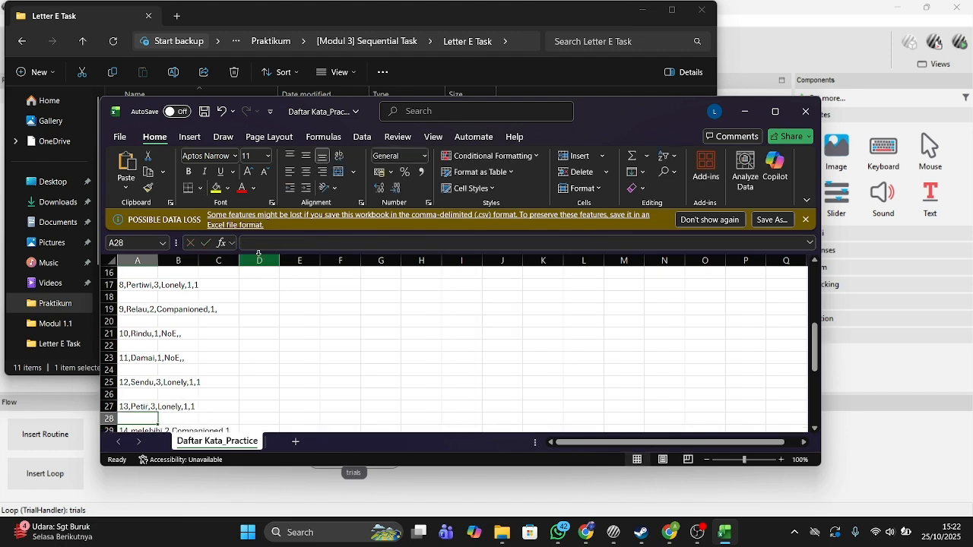
scroll(228, 350, down, 2)
double_click(144, 377)
double_click(270, 242)
text(Lemur)
key(Return)
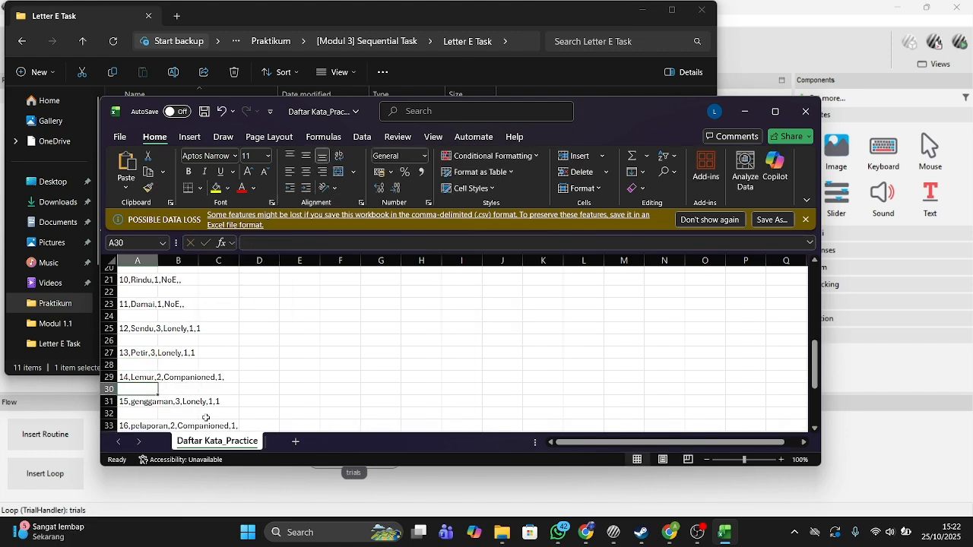
Replace the word in trial 15 with Teluk and the word in trial 16 with Selom
scroll(205, 417, down, 2)
double_click(145, 360)
double_click(275, 242)
text(Teluk)
key(Return)
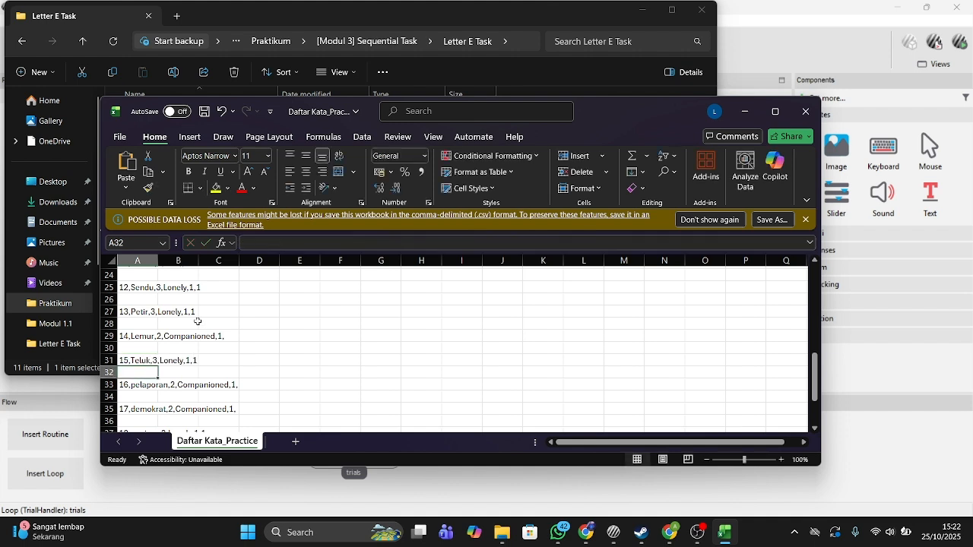
double_click(145, 384)
double_click(274, 242)
text(Selom)
key(Return)
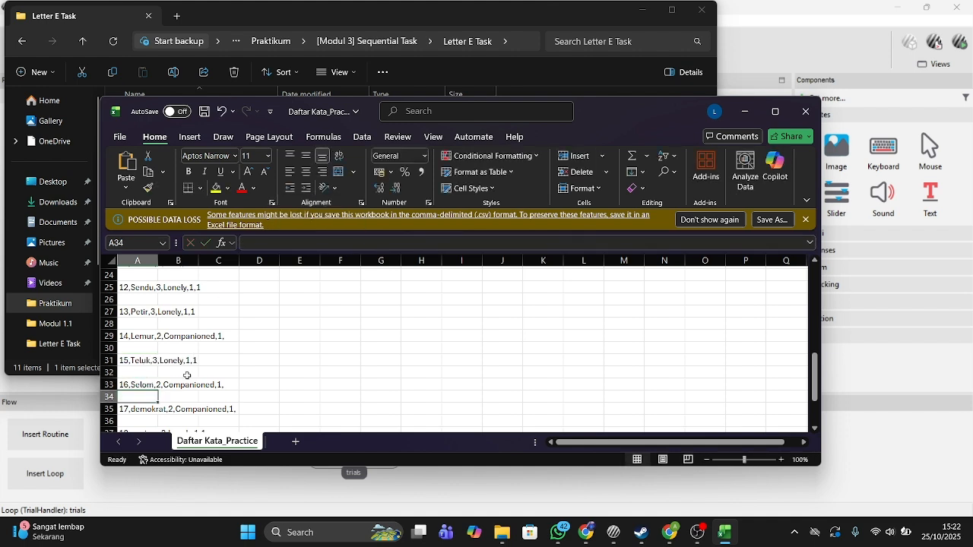
Replace the word in trial 17 with Dedau and the word in trial 18 with Senada
double_click(144, 409)
double_click(274, 243)
text(Dedau)
key(Return)
scroll(190, 395, down, 2)
click(145, 377)
double_click(268, 242)
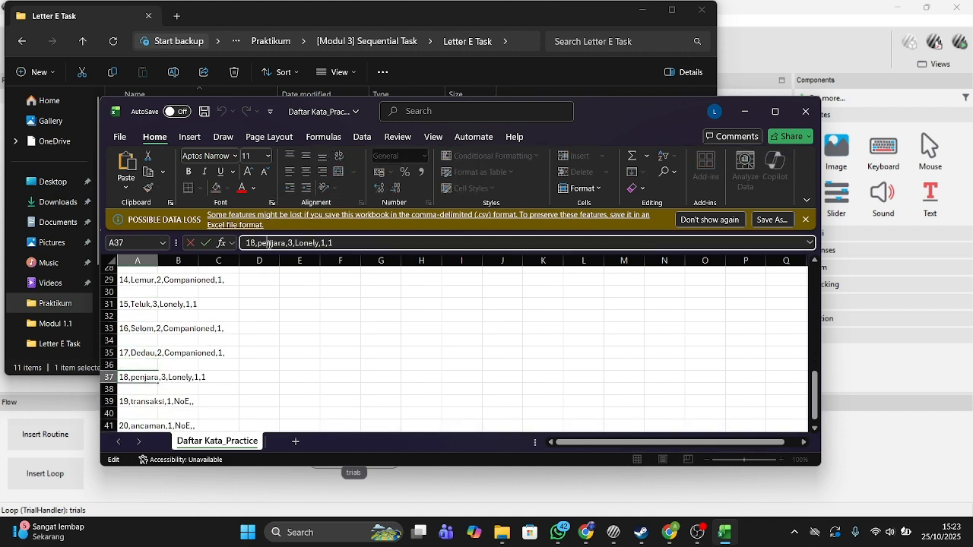
text(Senada)
key(Return)
Replace the word in trial 19 with Suram and the word in trial 20 with Langit
click(141, 401)
double_click(273, 242)
text(Suram)
key(Return)
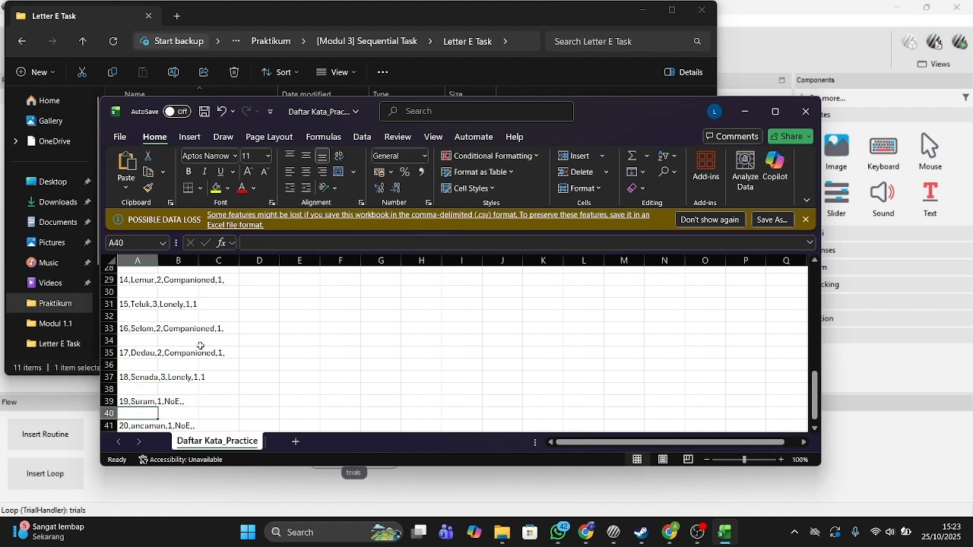
click(145, 426)
double_click(274, 242)
text(Langit)
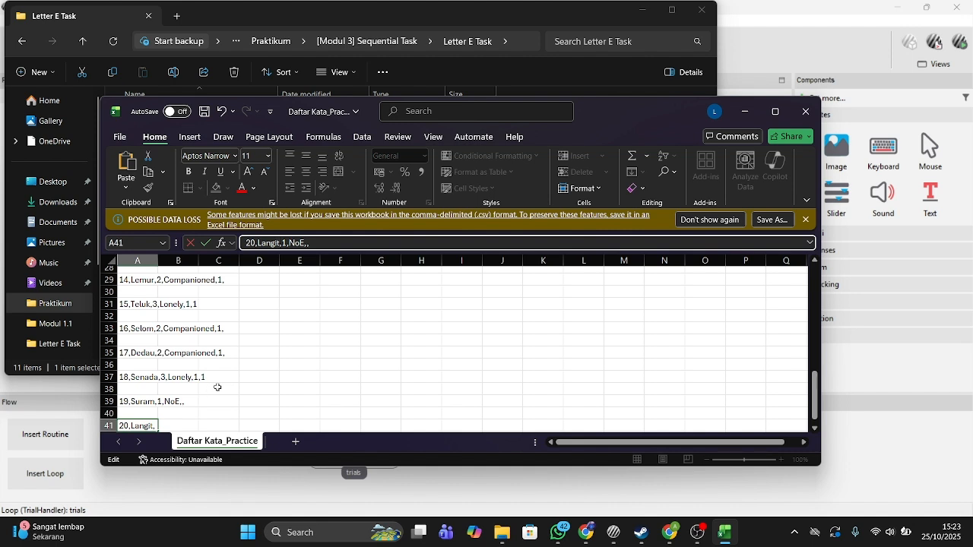
scroll(217, 388, down, 2)
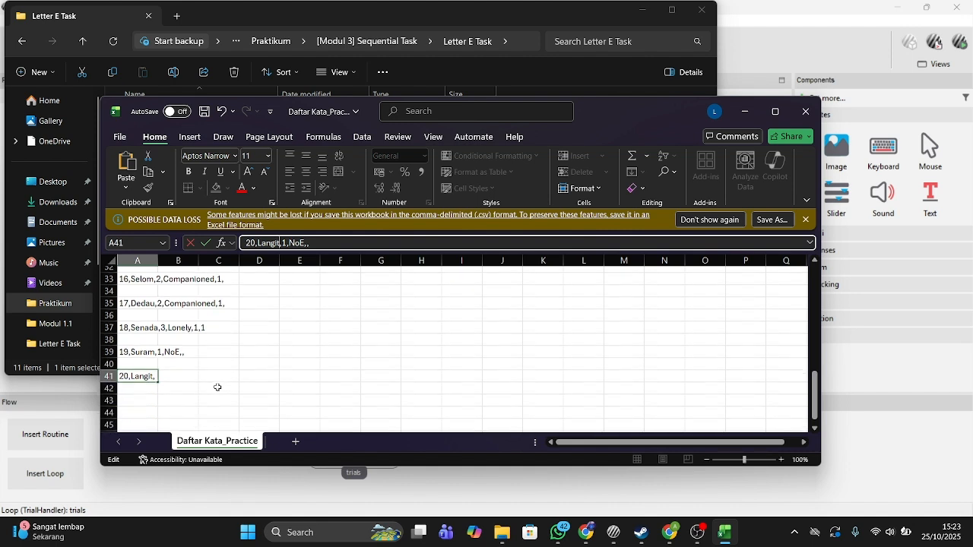
Save the edited Daftar Kata_Practice file, then close the spreadsheet and the folder window to return to PsychoPy Builder
click(204, 111)
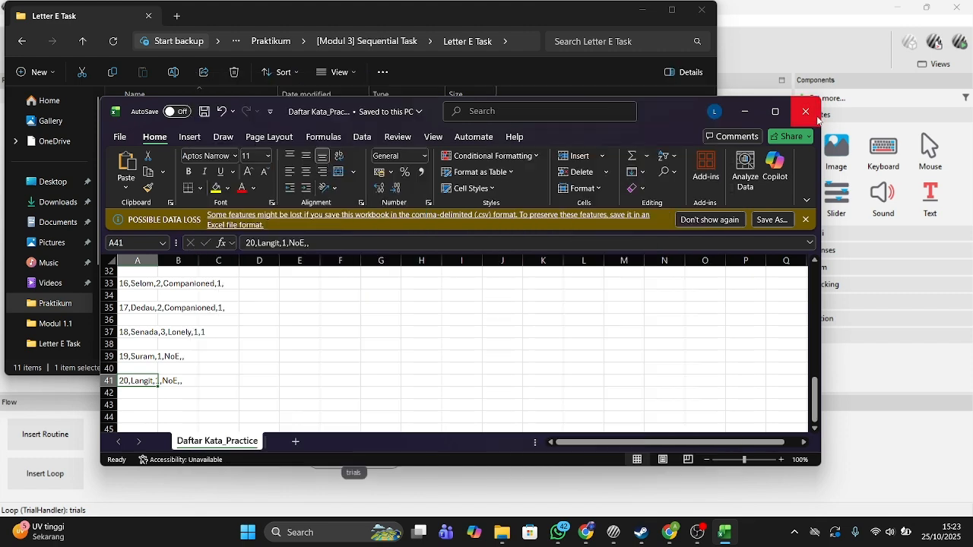
click(808, 119)
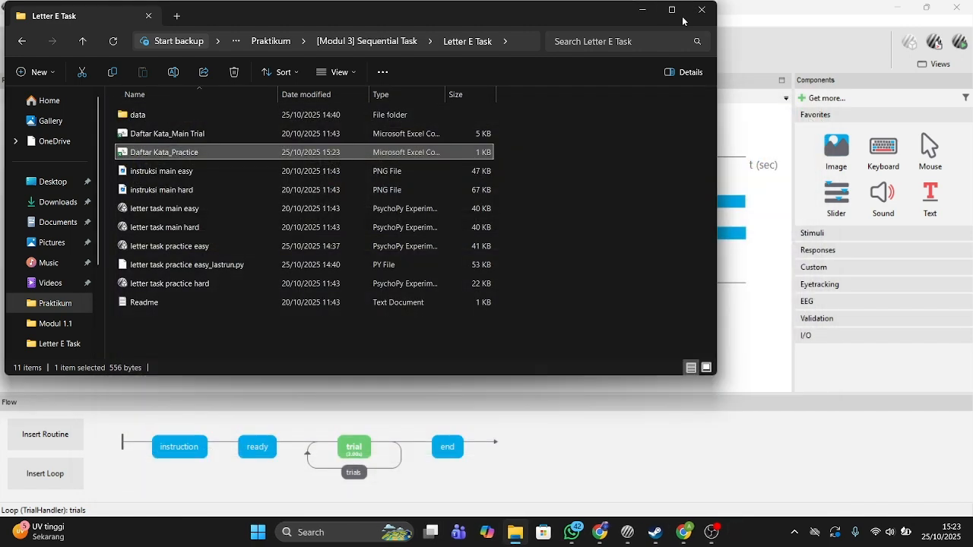
click(692, 15)
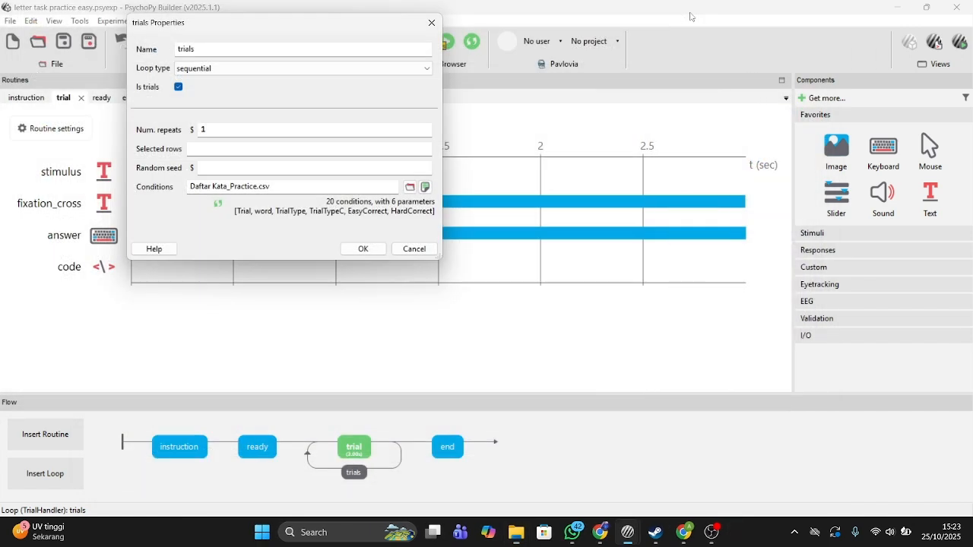
Reselect Daftar Kata_Practice as the conditions file of the trials loop and apply the loop properties
click(410, 188)
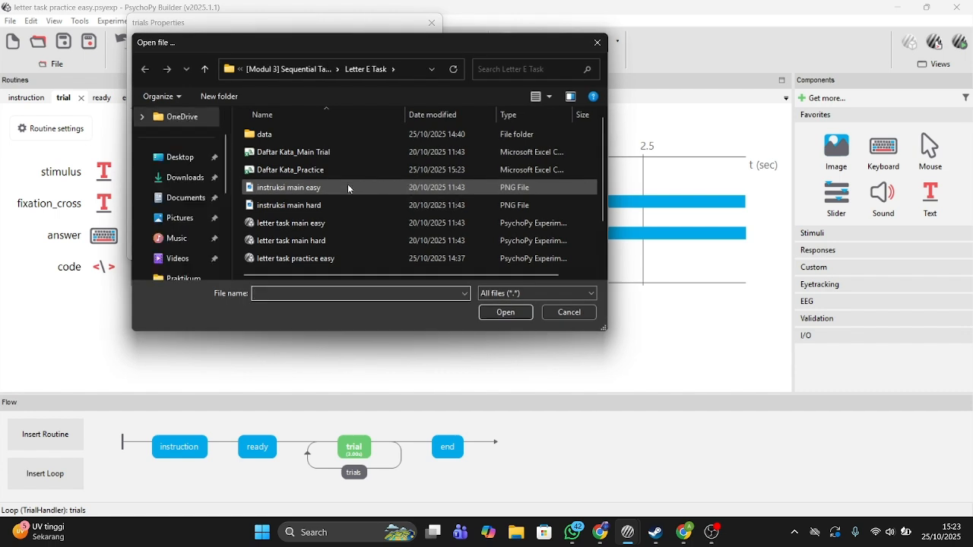
click(316, 178)
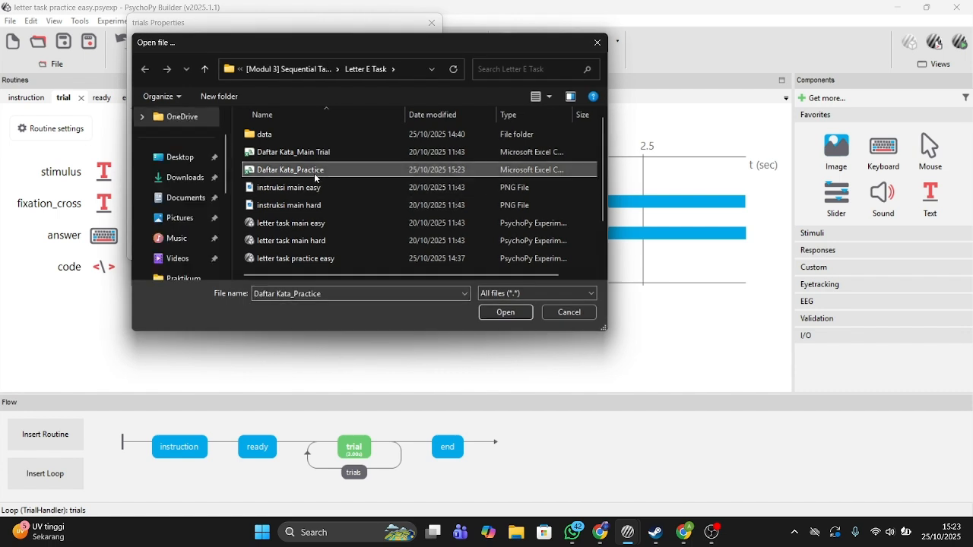
click(495, 313)
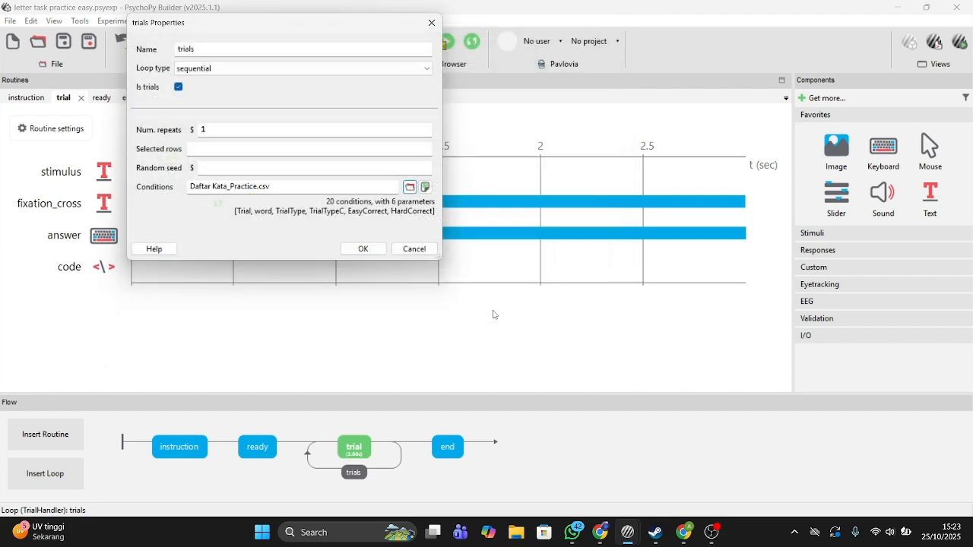
click(361, 248)
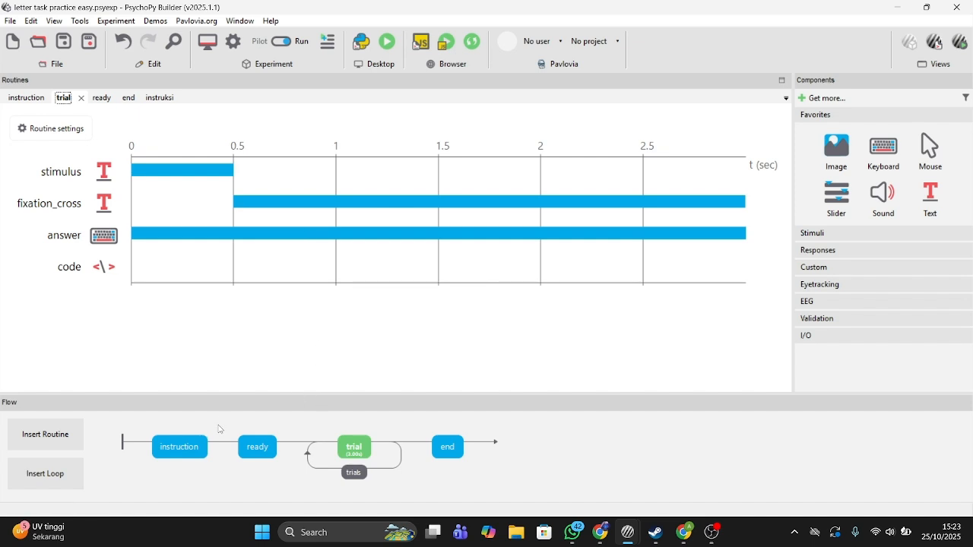
Insert a new blank routine named selesai into the flow between the trials loop and the end routine
click(447, 444)
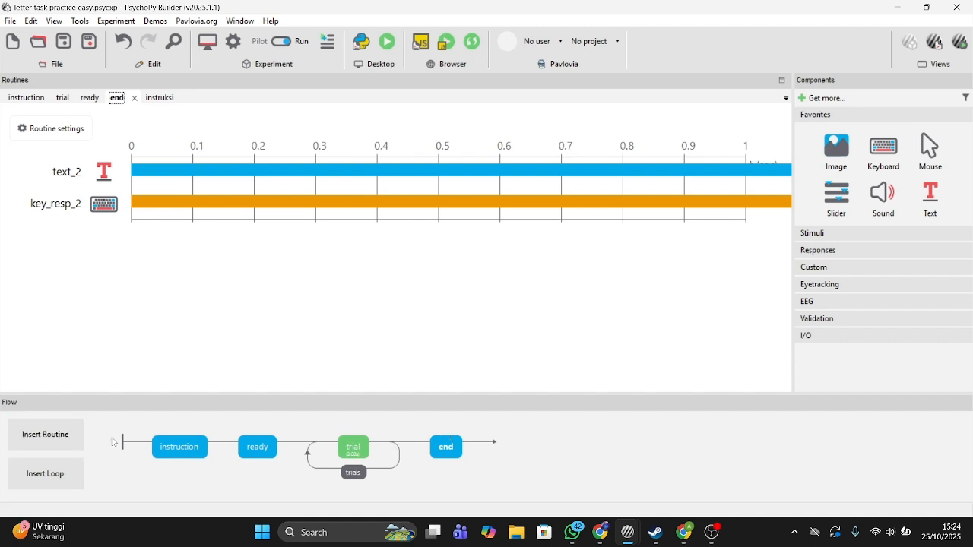
click(68, 431)
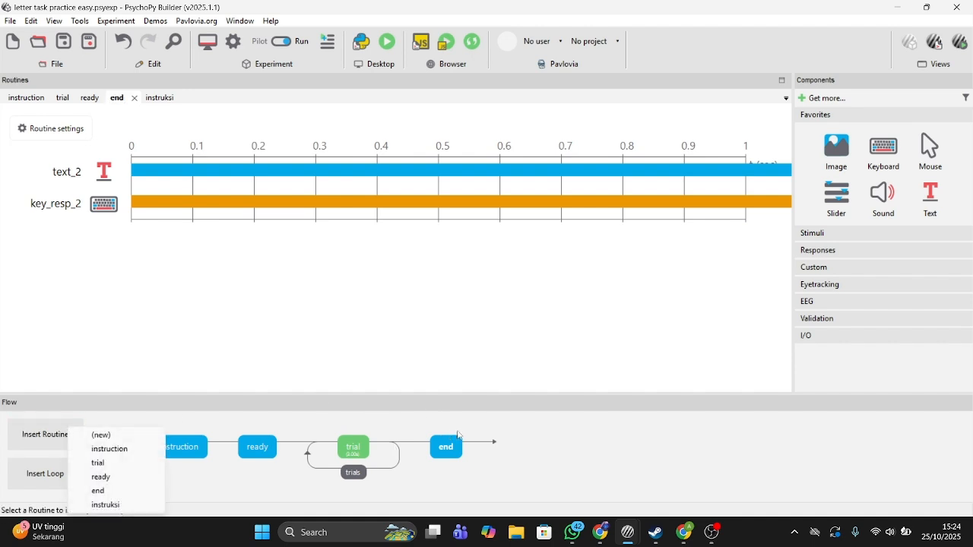
click(101, 441)
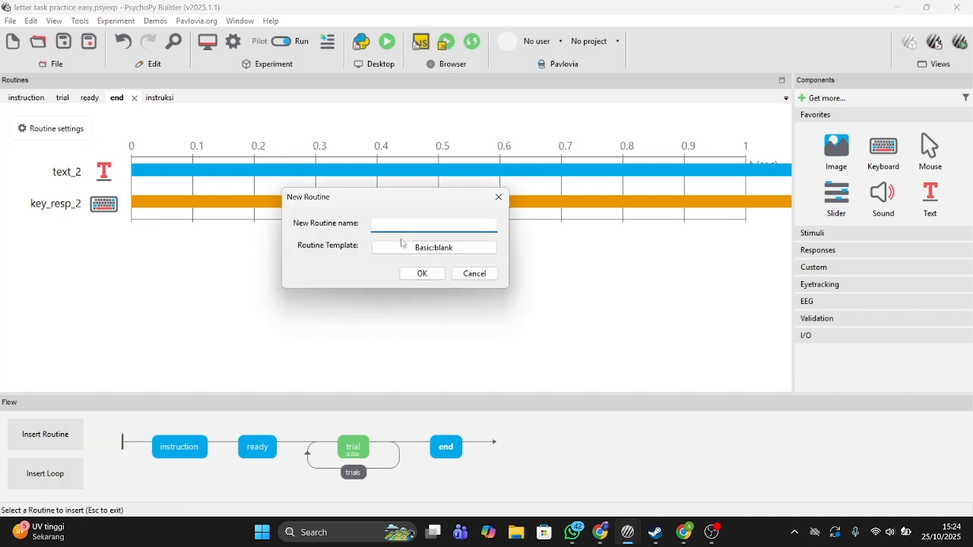
text(selesai)
click(422, 273)
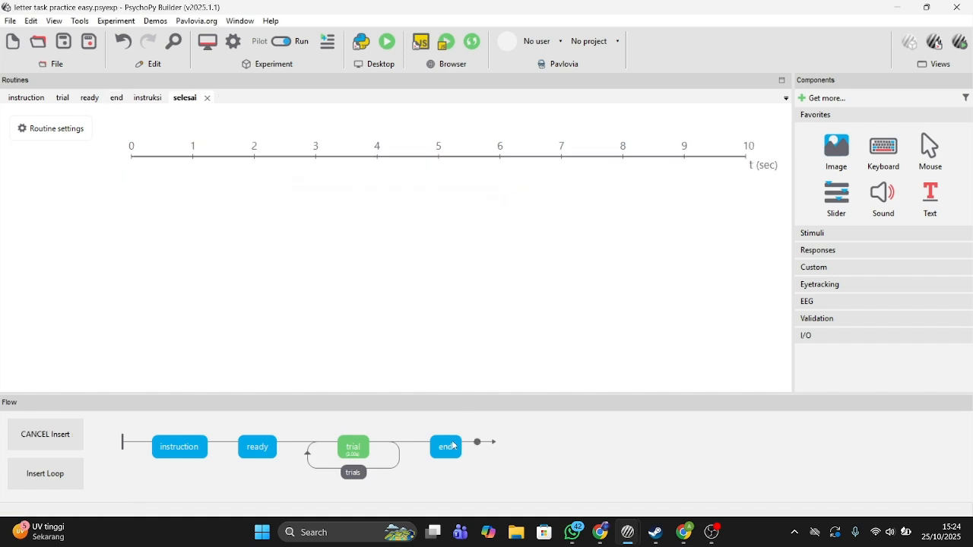
click(419, 444)
Copy the Instuksi image component from the instruction routine and paste it into the selesai routine with the name selesai
click(177, 452)
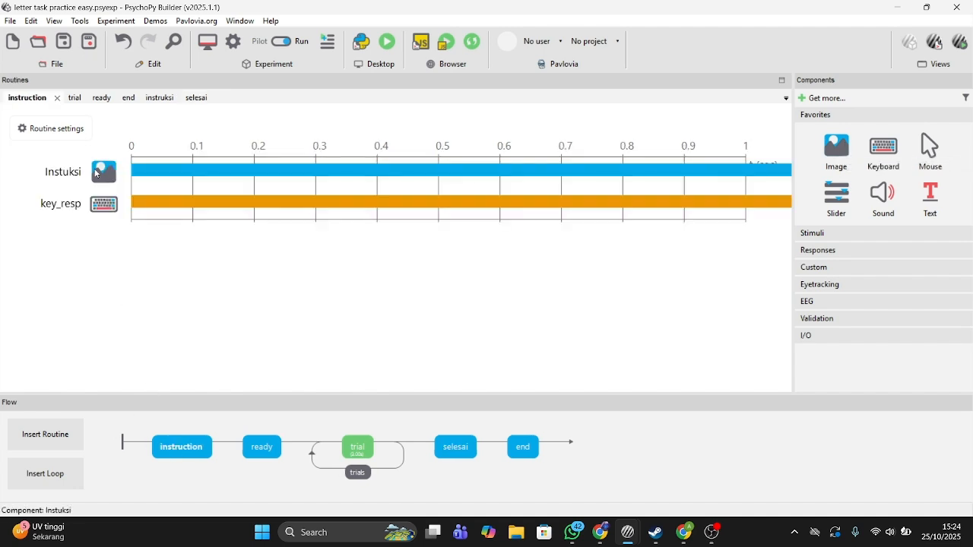
right_click(97, 174)
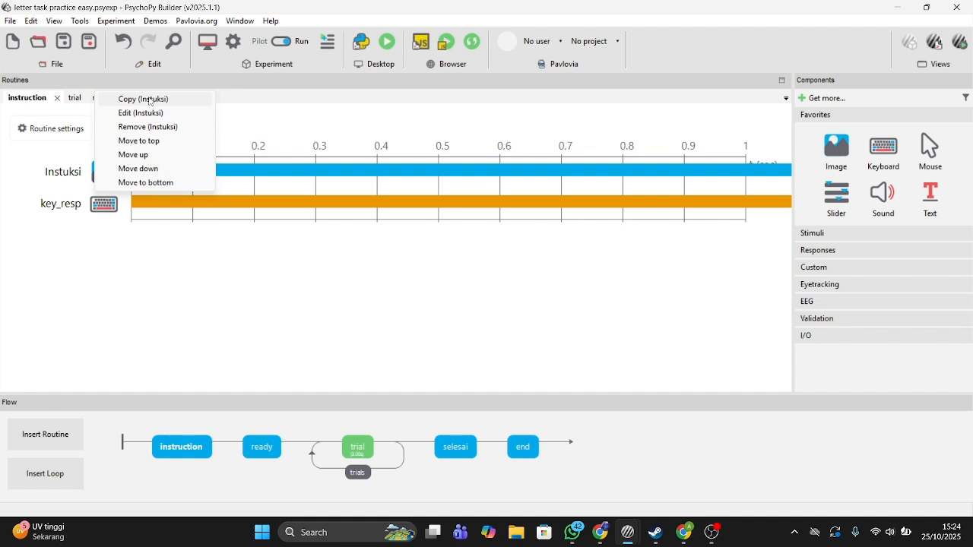
click(150, 102)
click(185, 97)
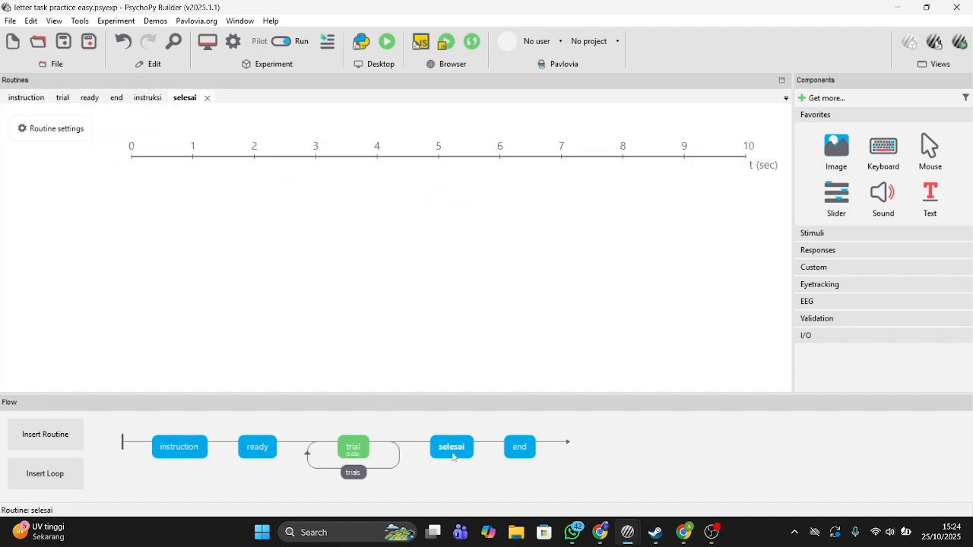
right_click(124, 187)
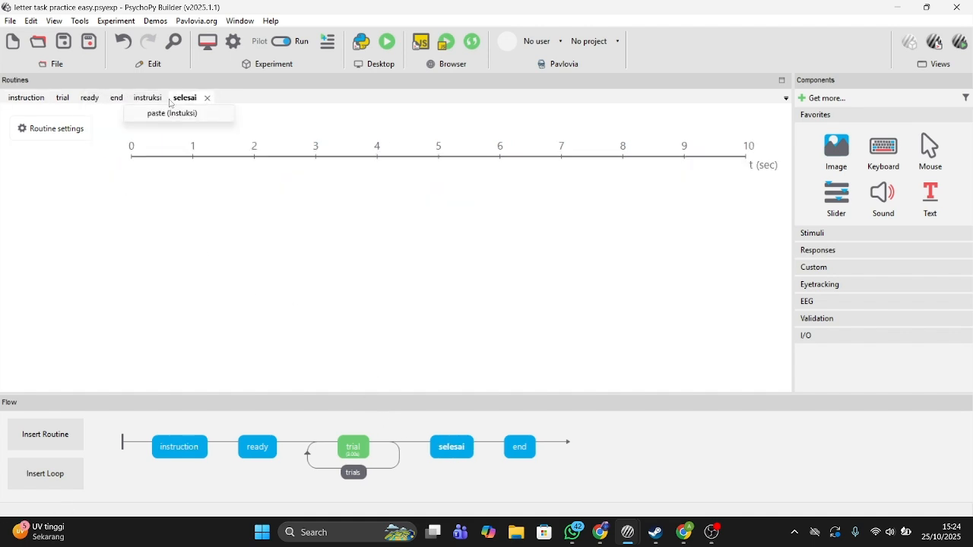
click(176, 123)
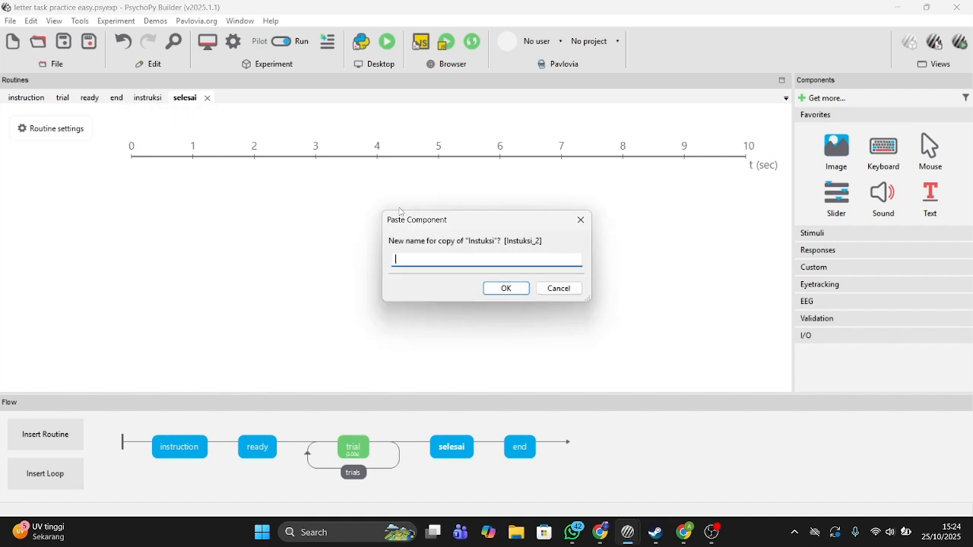
text(selesai)
click(489, 288)
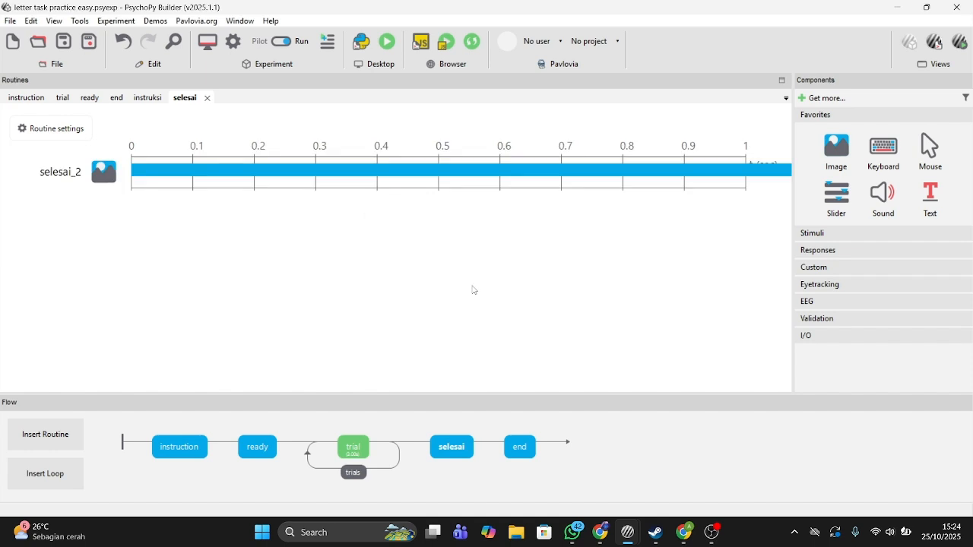
Set the image of the pasted component in the selesai routine to the Penutup PNG file from the Praktikum folder
click(97, 175)
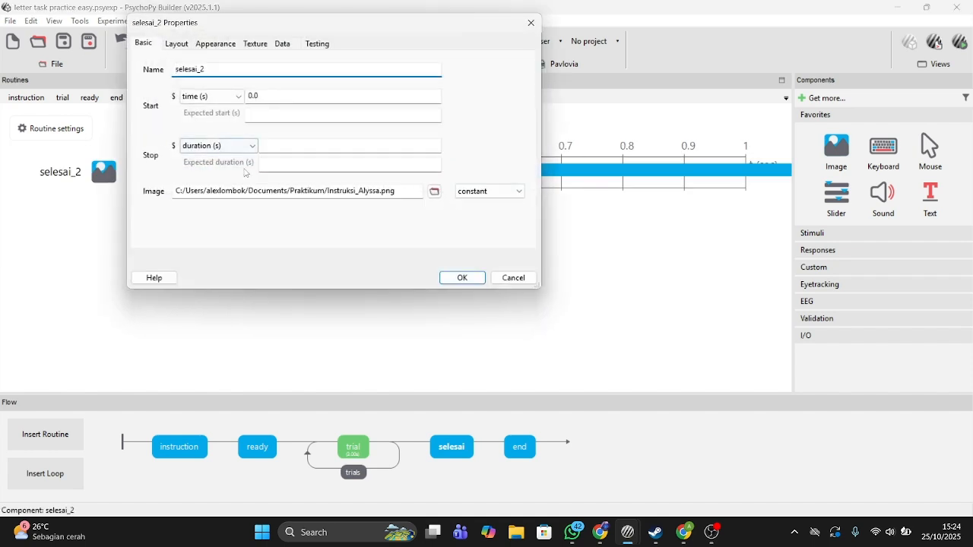
click(434, 191)
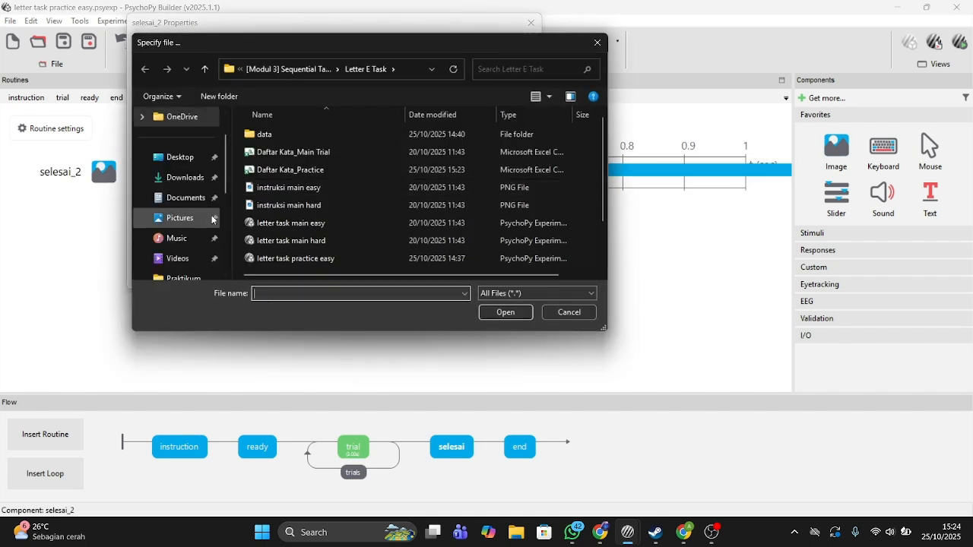
scroll(213, 220, down, 3)
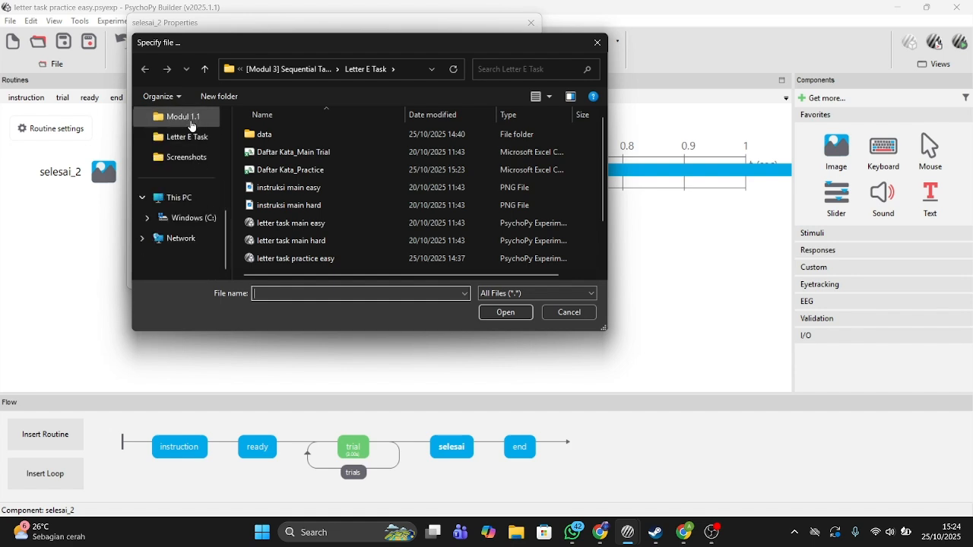
click(191, 118)
click(189, 157)
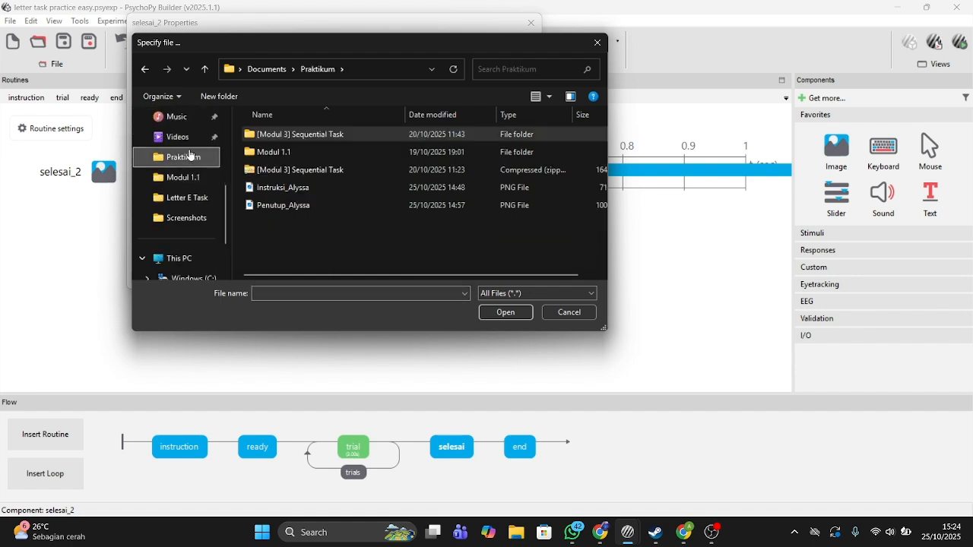
click(295, 206)
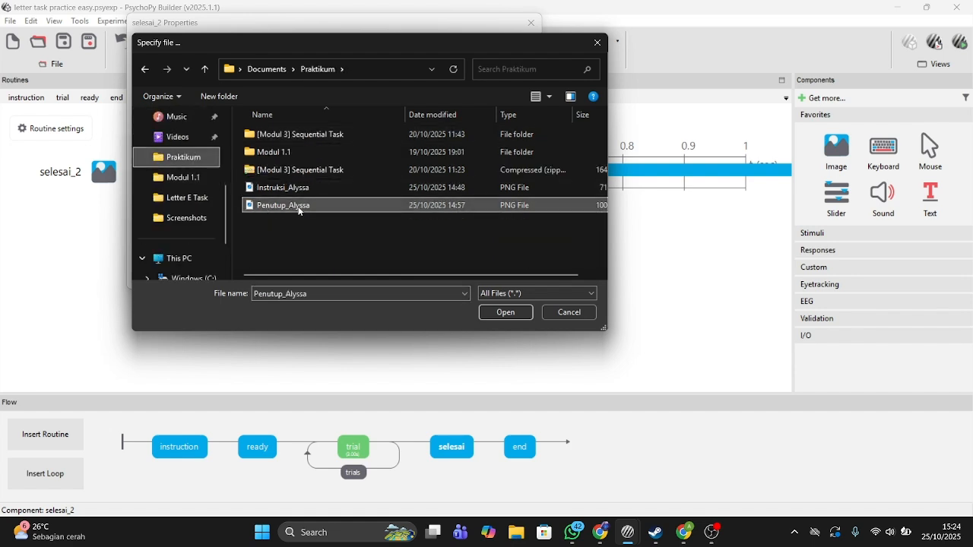
click(495, 313)
click(463, 278)
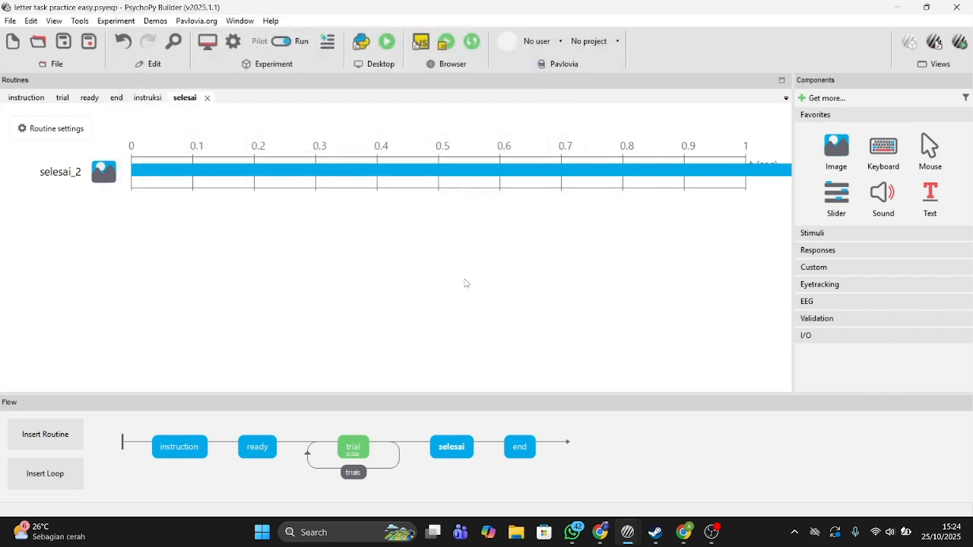
Add a Keyboard component to the selesai routine with '1' as its only allowed key
click(891, 146)
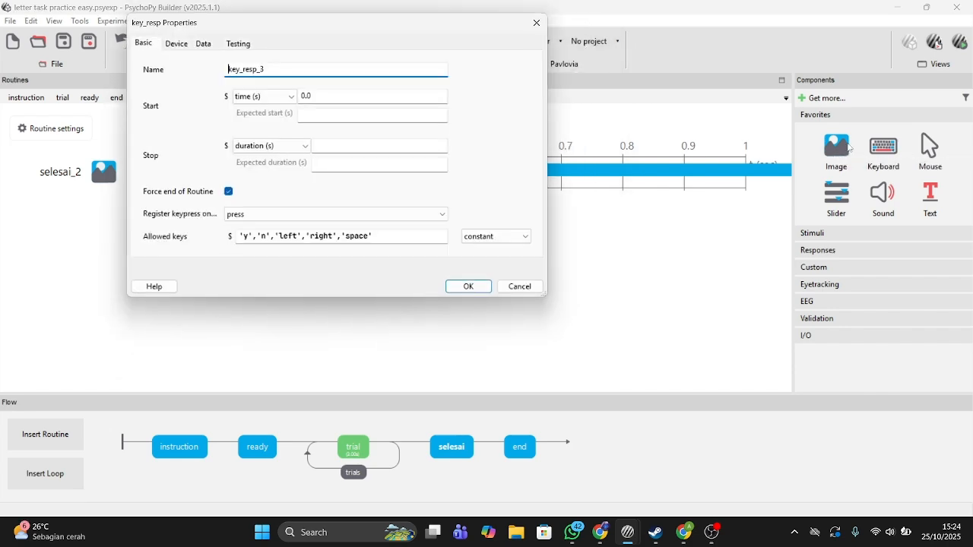
drag(373, 235, 256, 238)
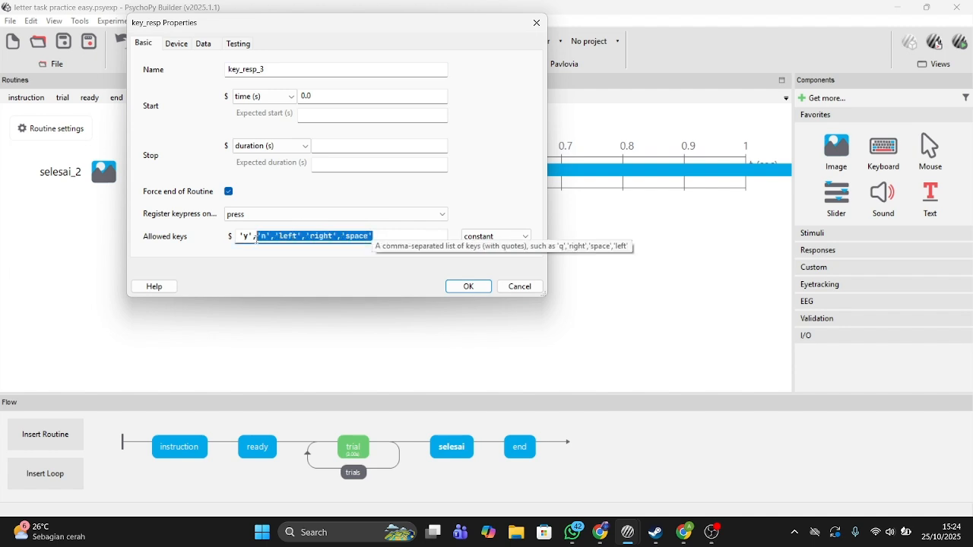
key(BackSpace)
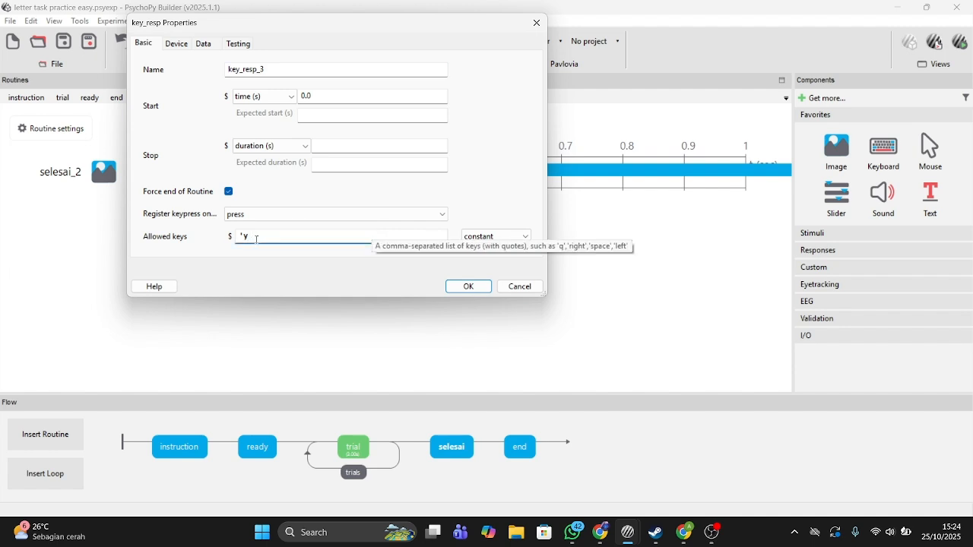
text(1)
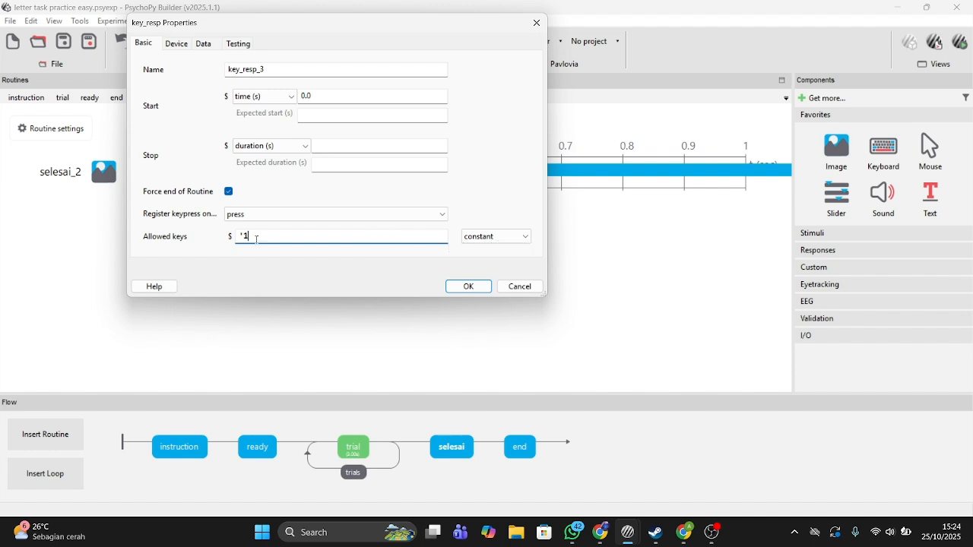
text(')
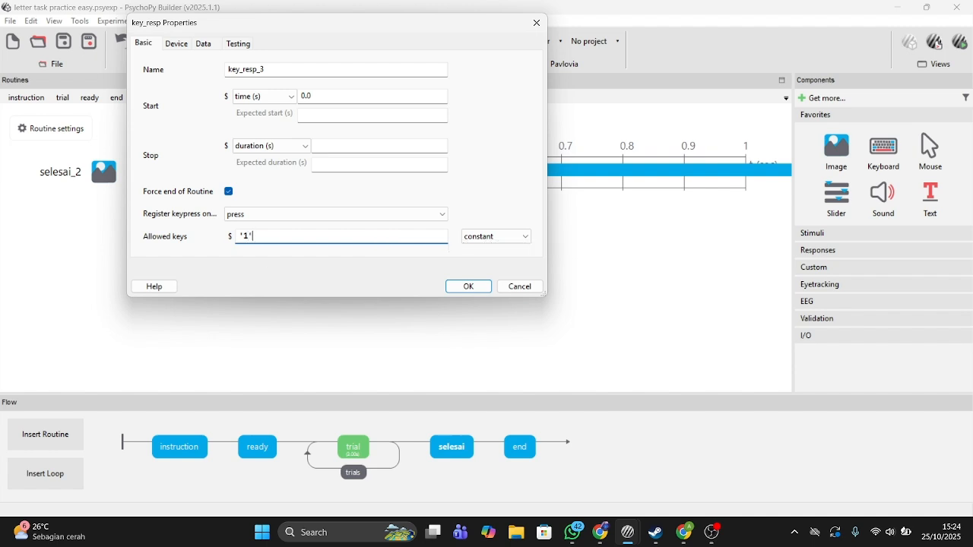
click(458, 287)
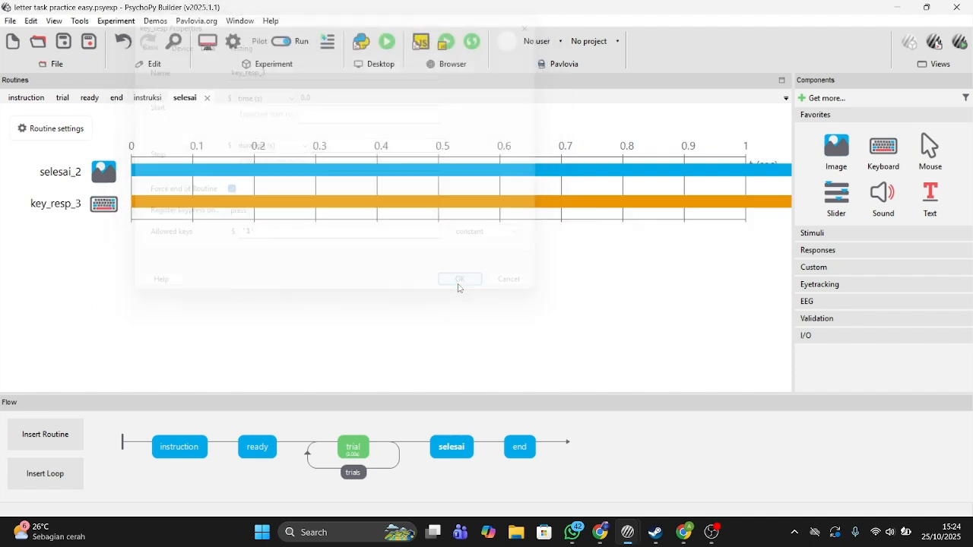
Remove the end routine from the experiment flow
click(530, 458)
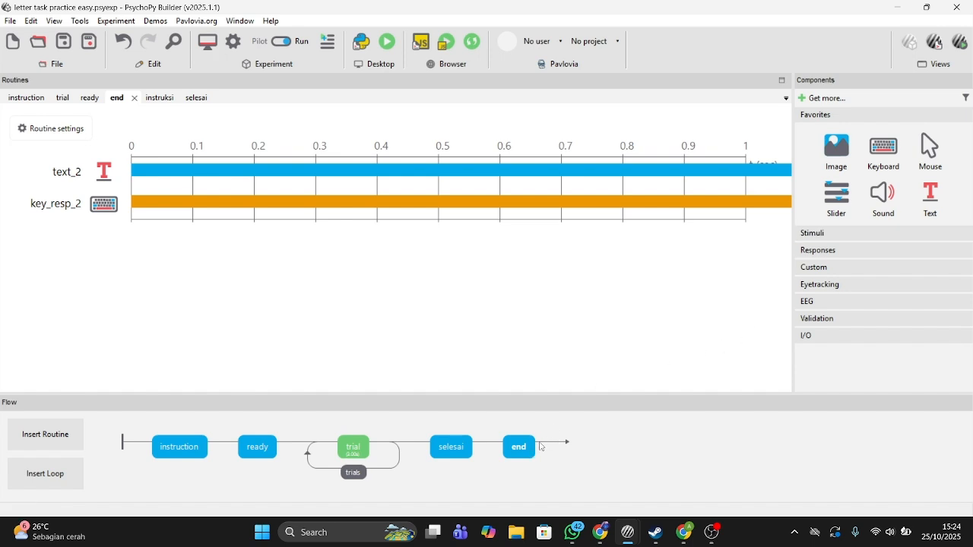
right_click(521, 449)
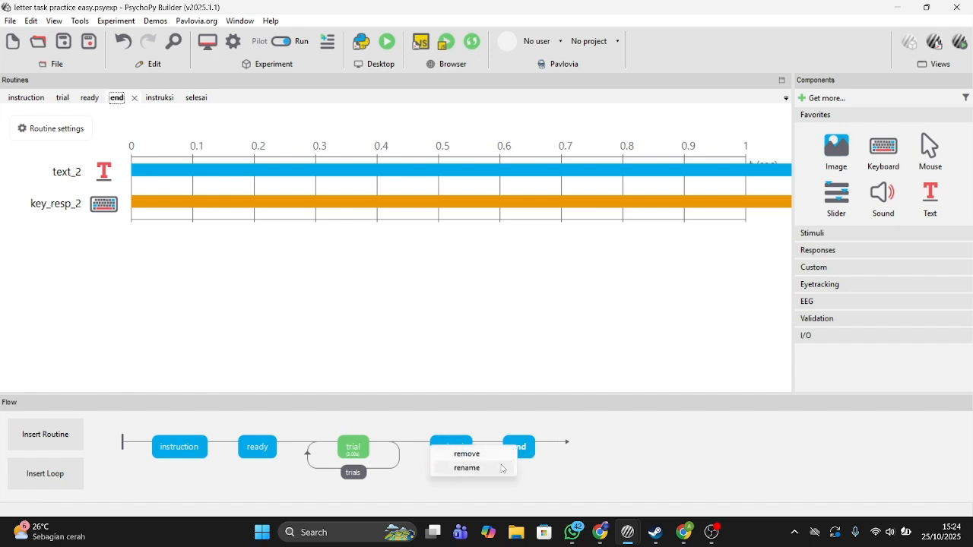
click(499, 456)
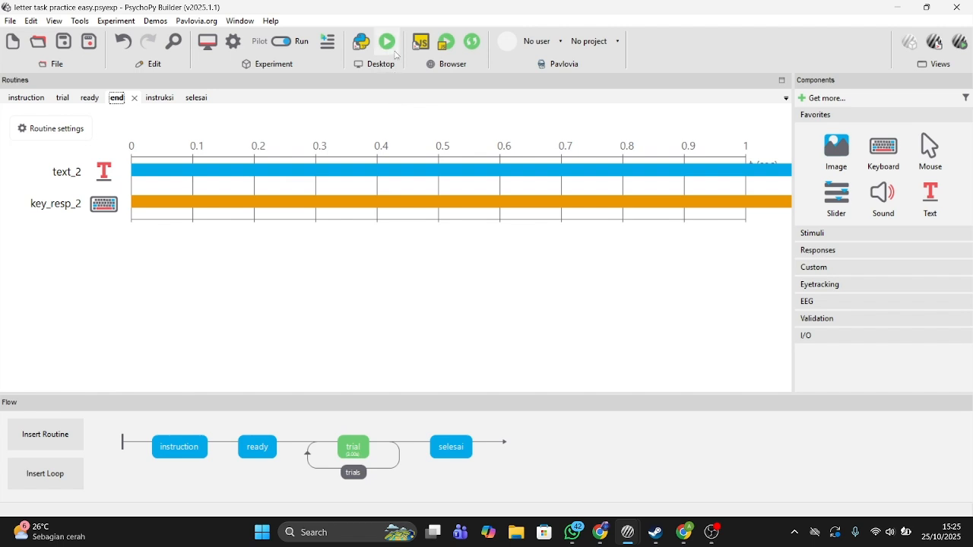
Run the experiment with a blank partisipan and sesi 001, then close the Runner window
click(387, 44)
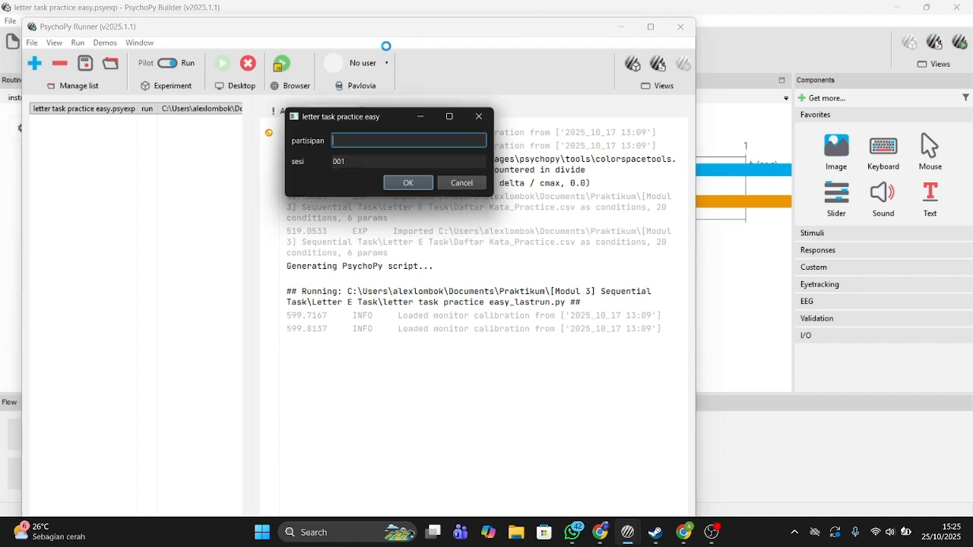
click(407, 186)
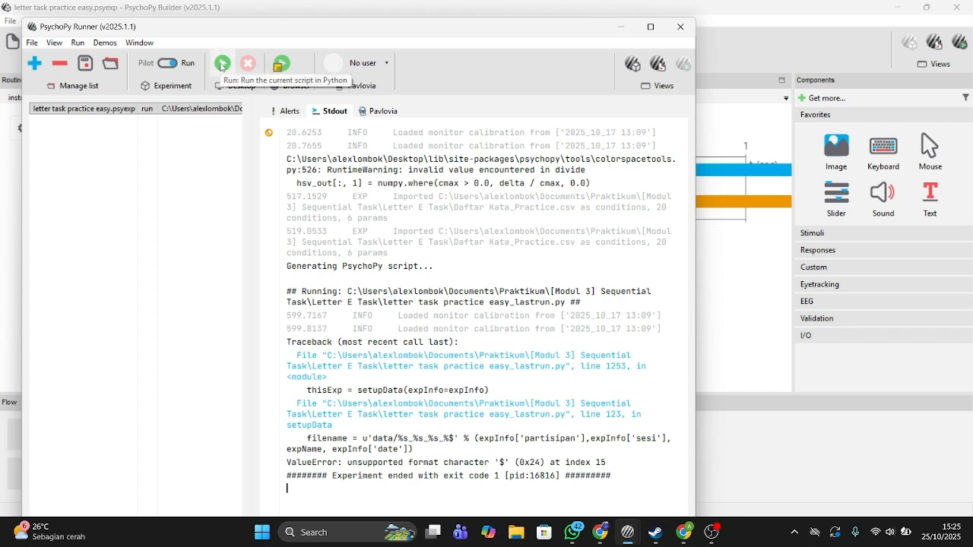
click(679, 27)
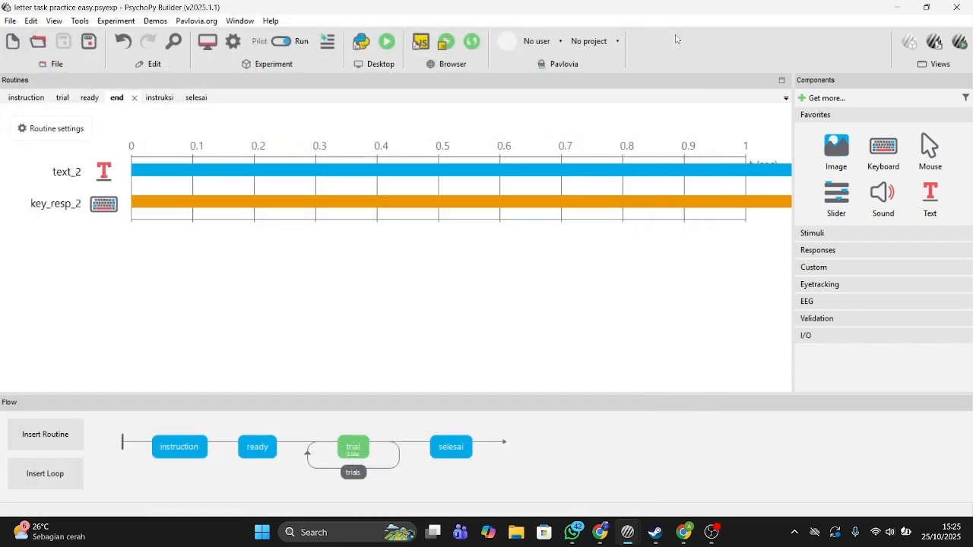
Correct the last placeholder of the data filename in the experiment settings to %s and apply the settings
click(233, 43)
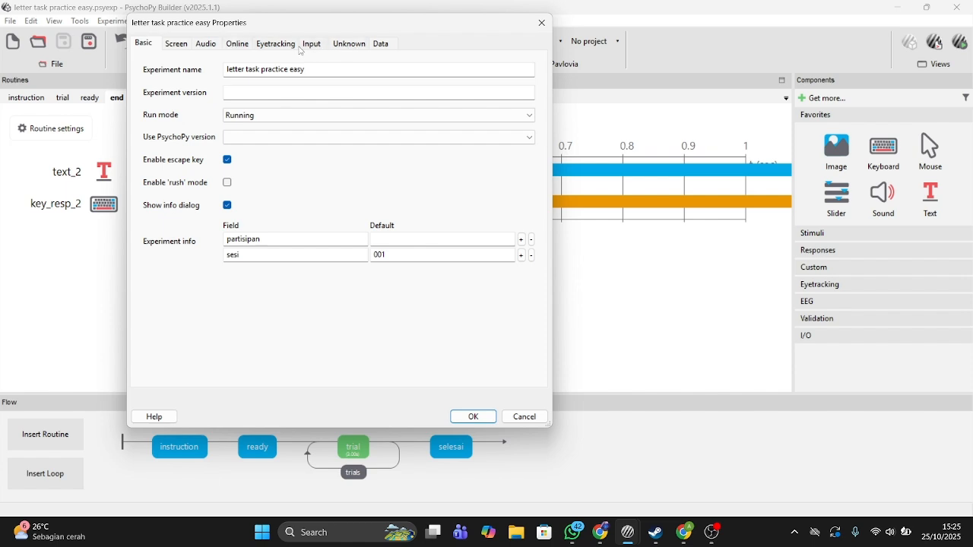
click(384, 47)
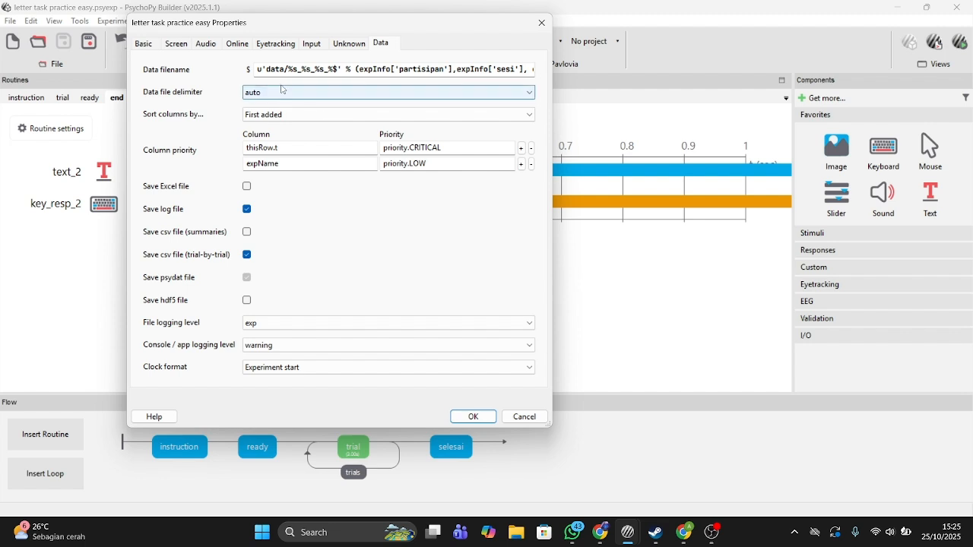
click(337, 70)
key(BackSpace)
text(s)
click(474, 417)
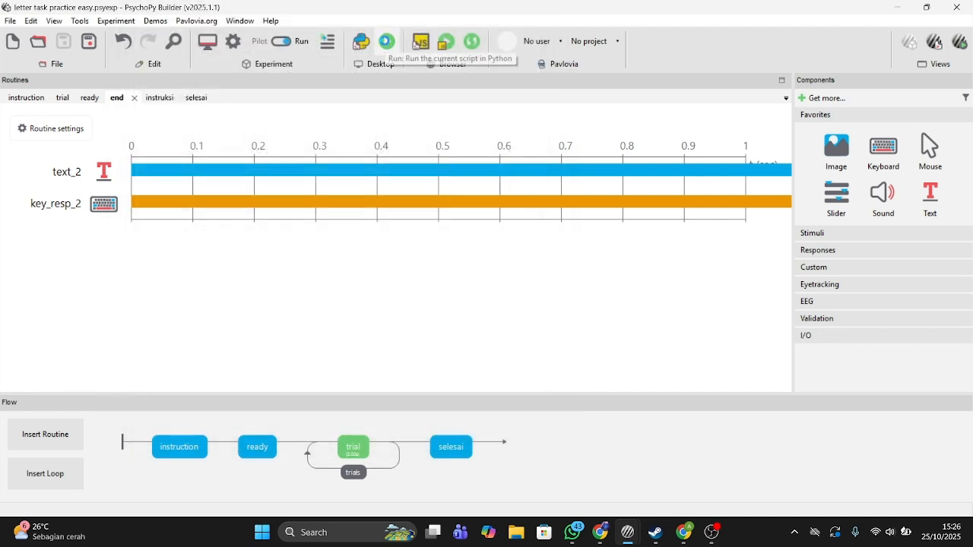
Run the experiment again, accepting the blank partisipan and sesi 001 in the info dialog
click(387, 41)
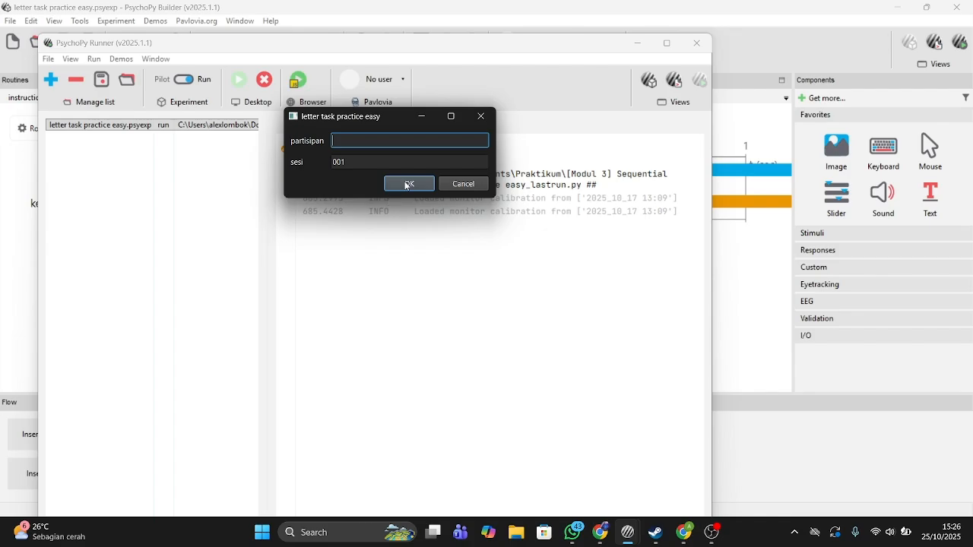
click(405, 185)
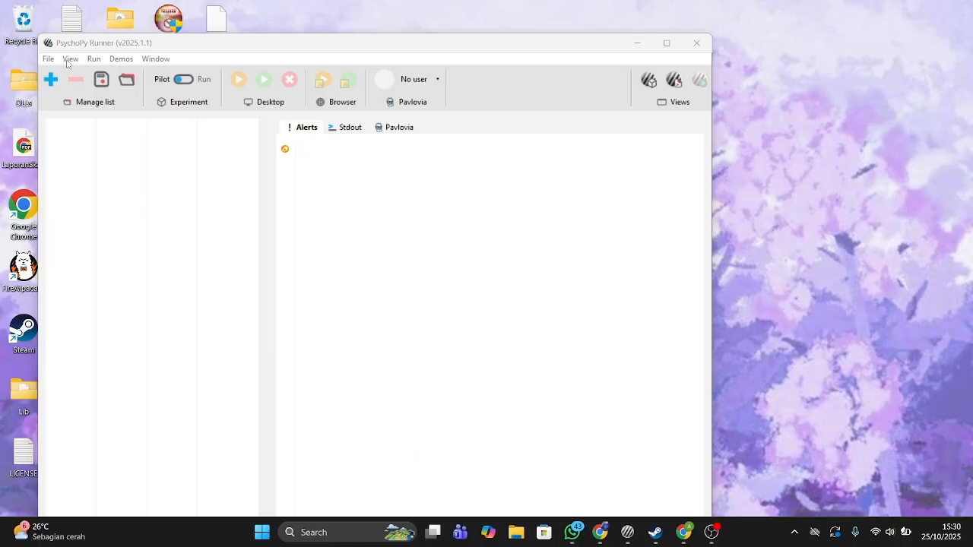
Open the Builder window from PsychoPy Runner
click(49, 60)
mouse_move(70, 60)
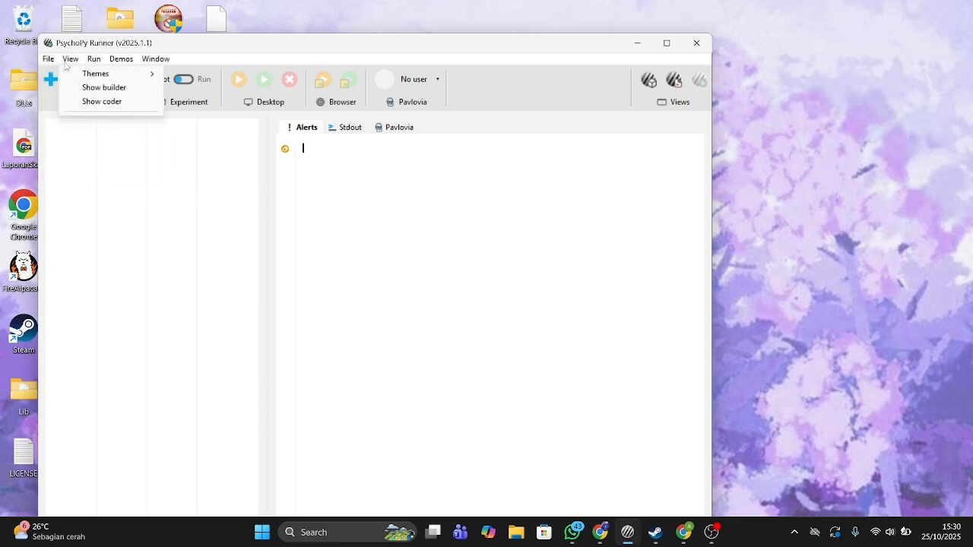
click(85, 88)
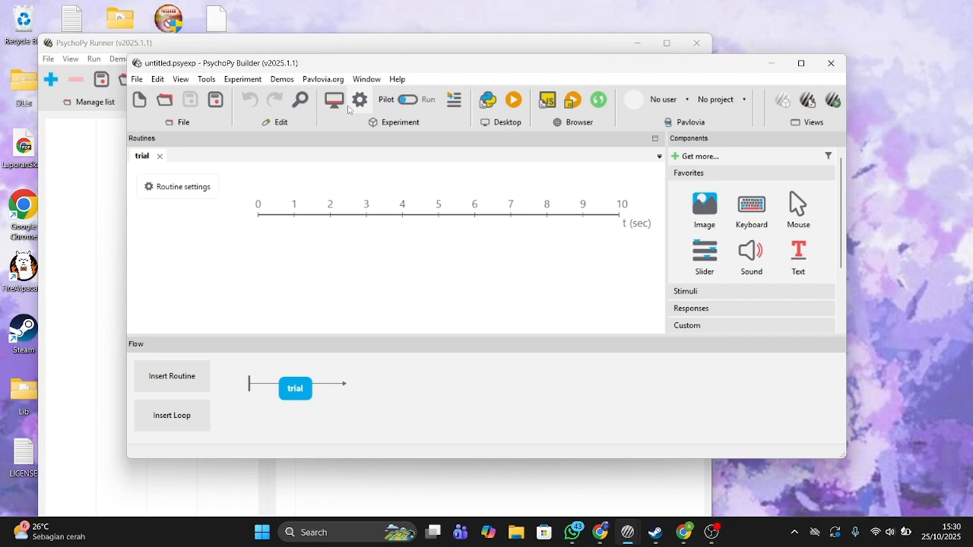
click(357, 102)
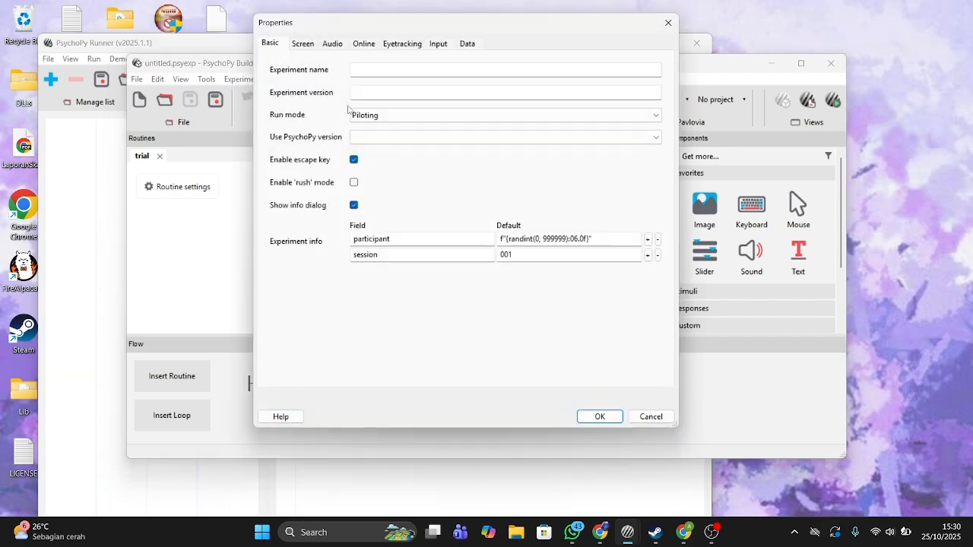
click(304, 46)
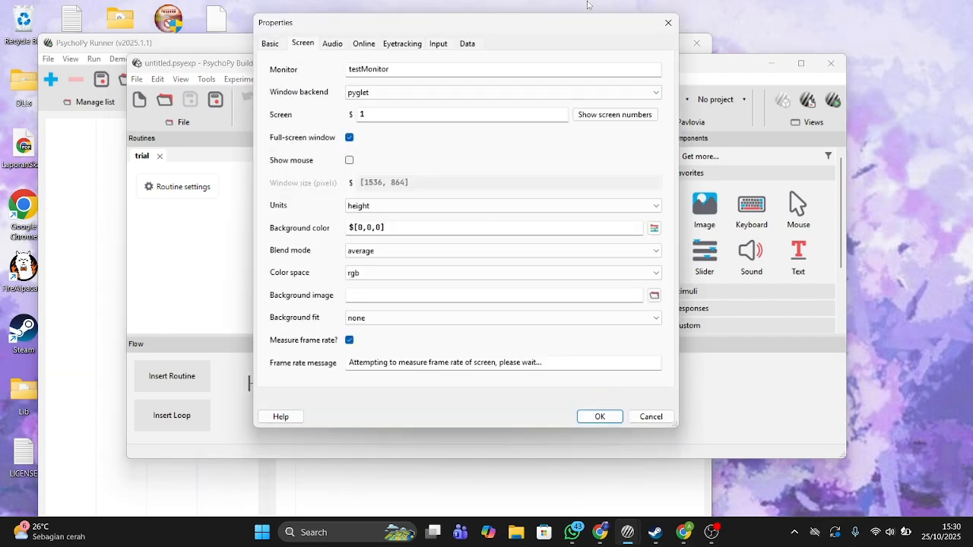
click(668, 22)
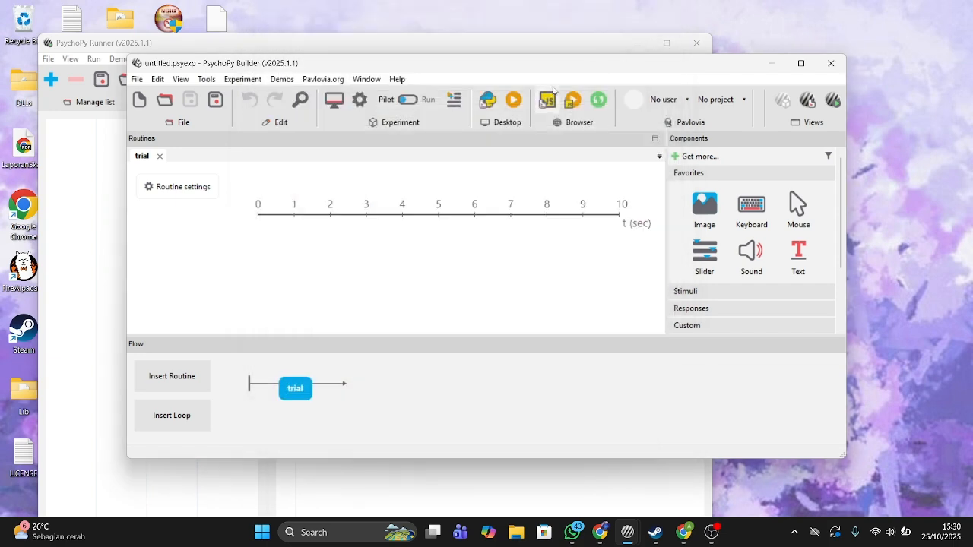
Open the letter task practice easy experiment from the Letter E Task folder in [Modul 3] Sequential Task and close its readme
click(138, 80)
mouse_move(193, 124)
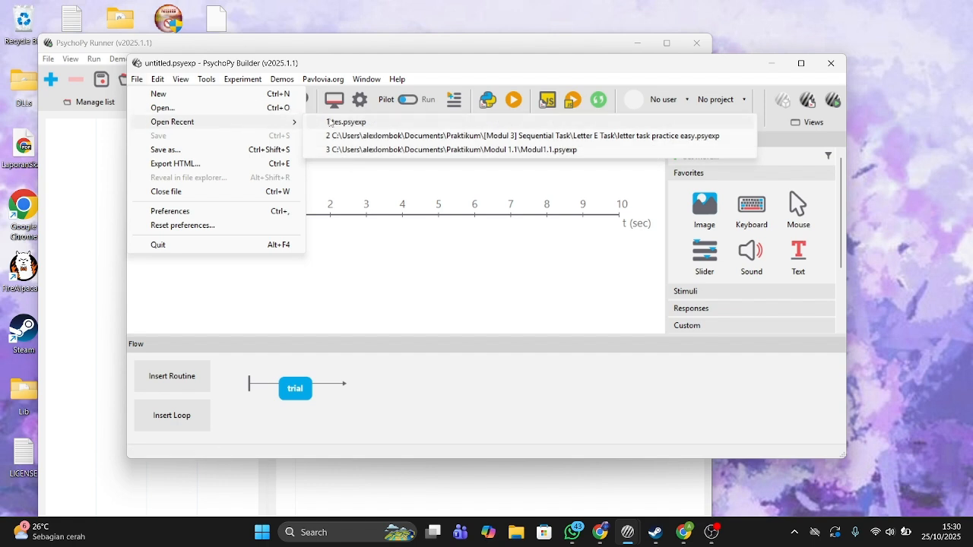
click(238, 108)
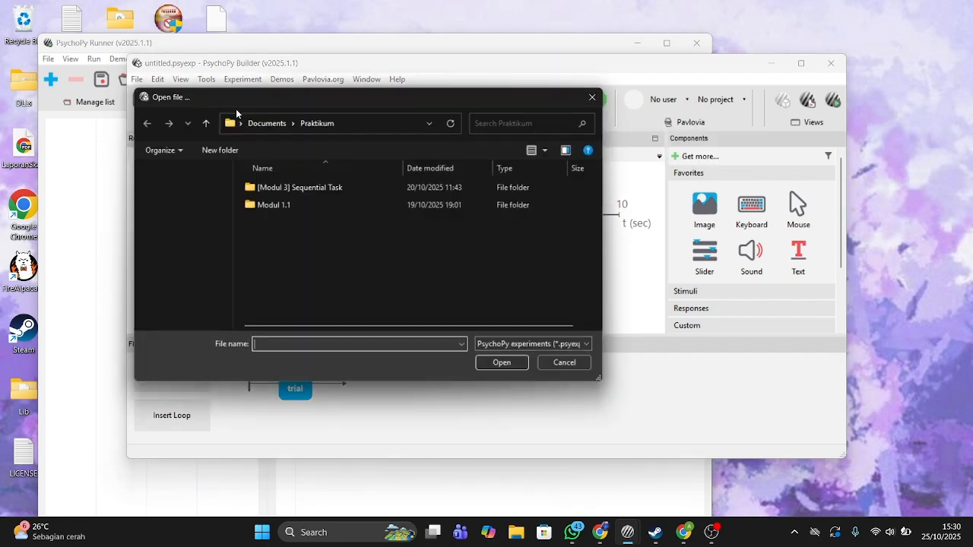
double_click(269, 190)
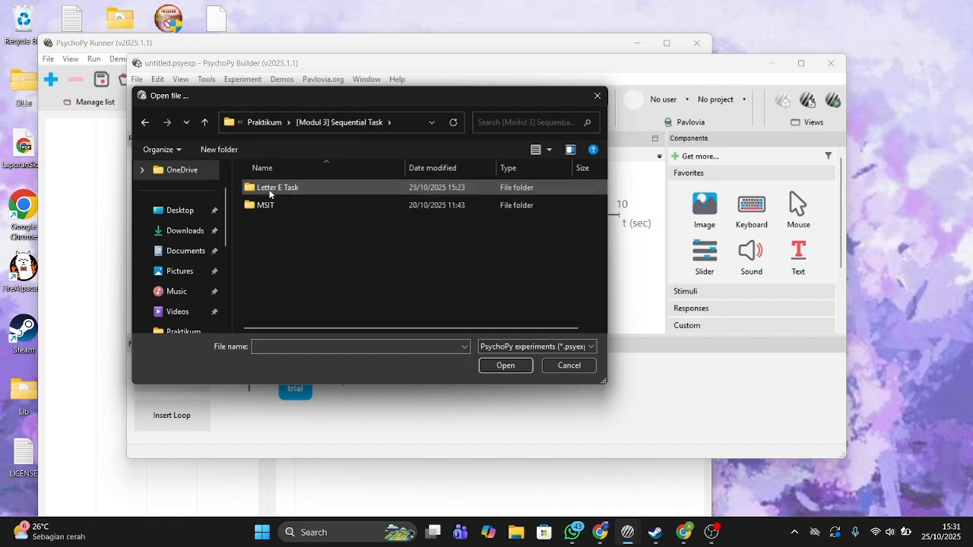
double_click(270, 190)
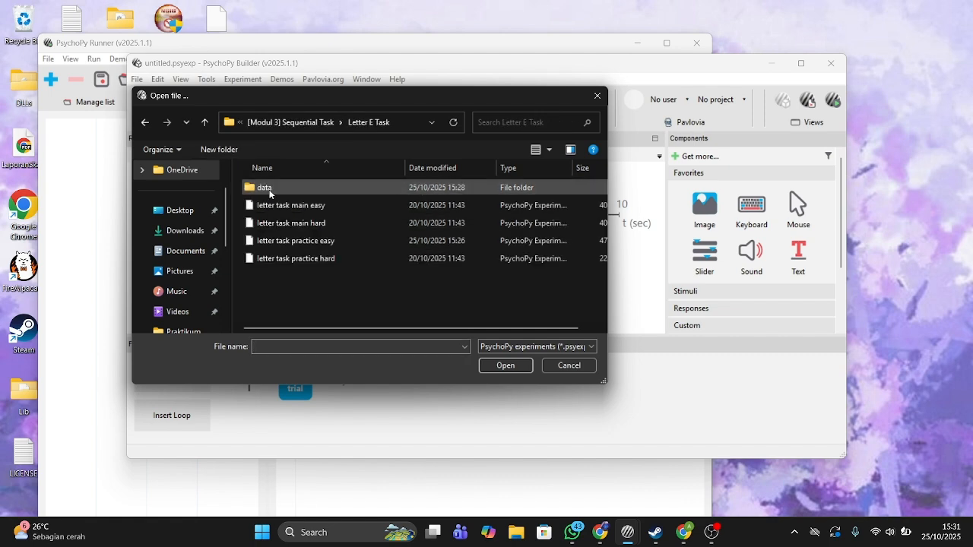
click(325, 243)
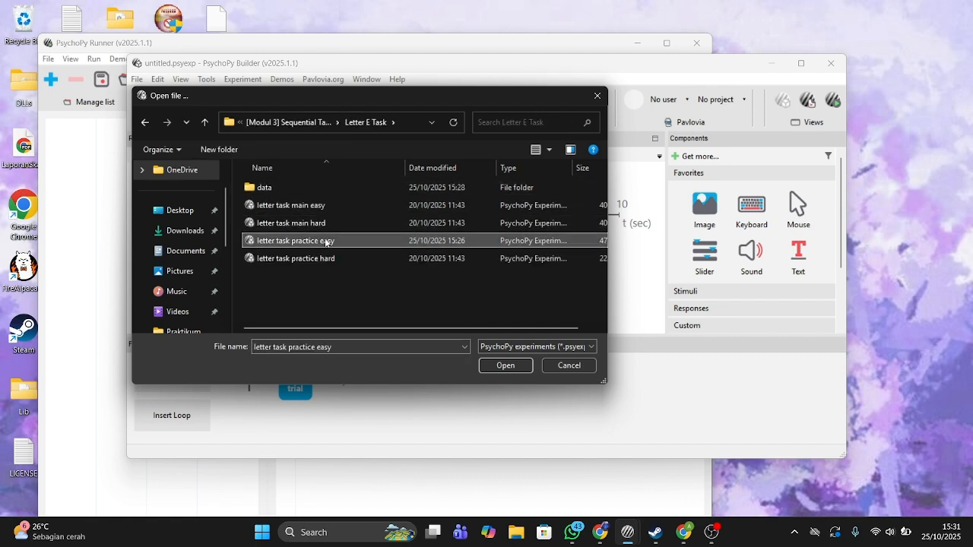
click(505, 366)
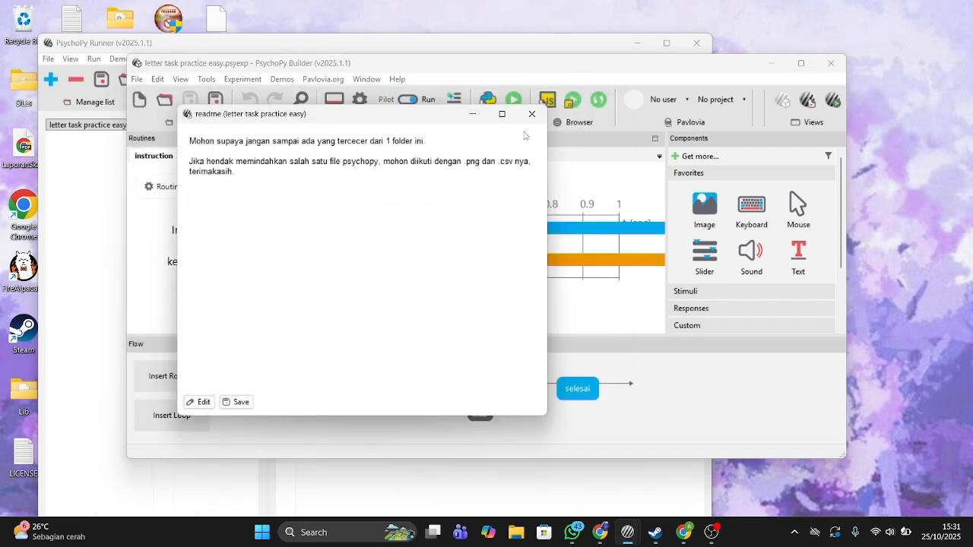
click(532, 113)
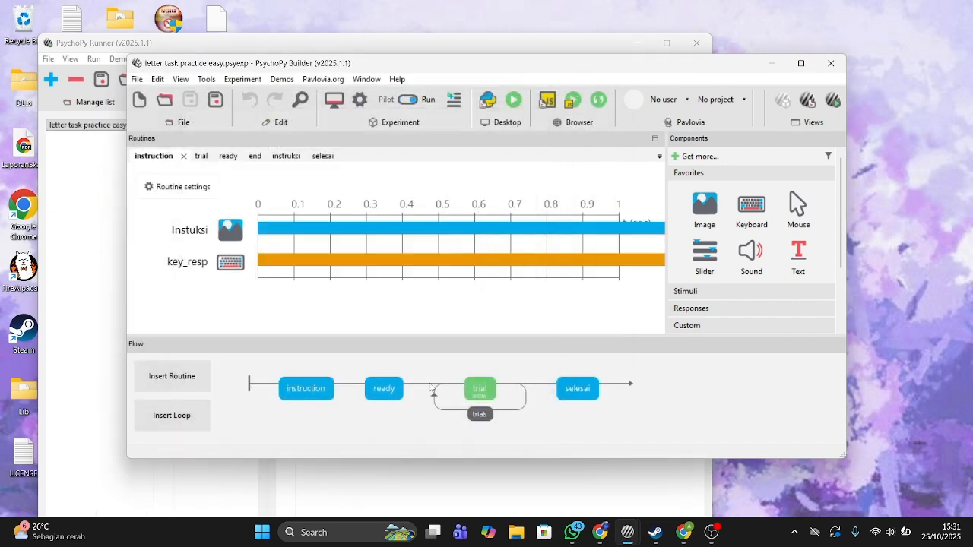
Review the instruction, ready and selesai routines, plus the experiment's basic, screen and data settings, and accept the settings
click(316, 390)
click(386, 390)
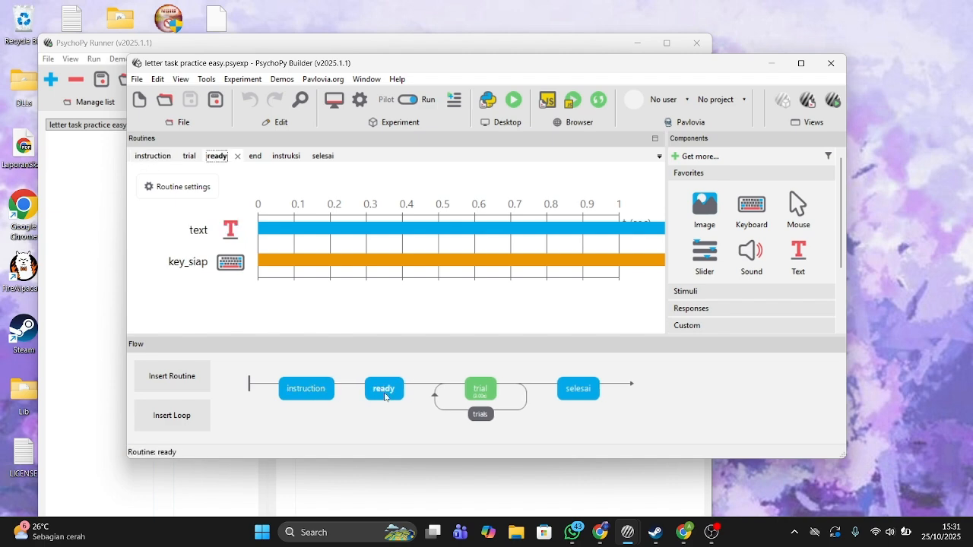
click(590, 389)
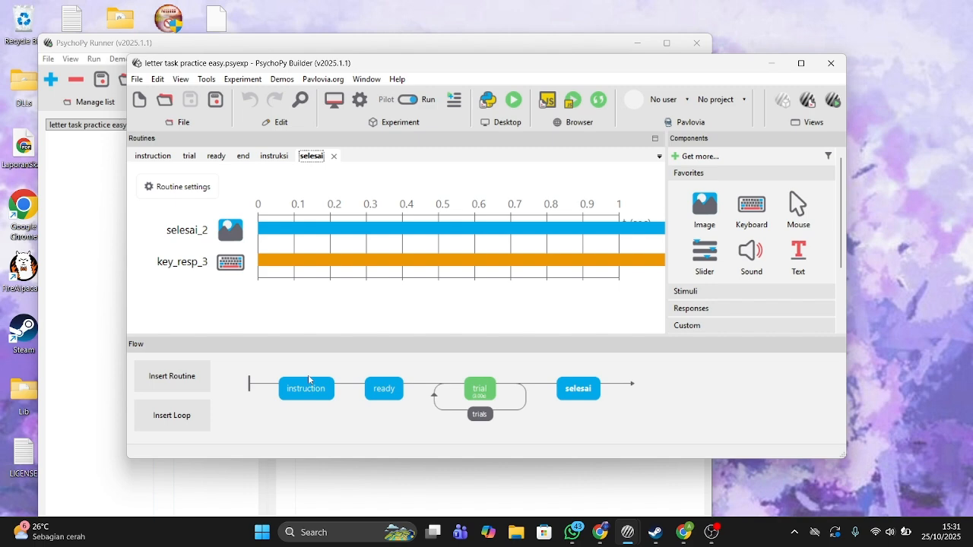
click(356, 102)
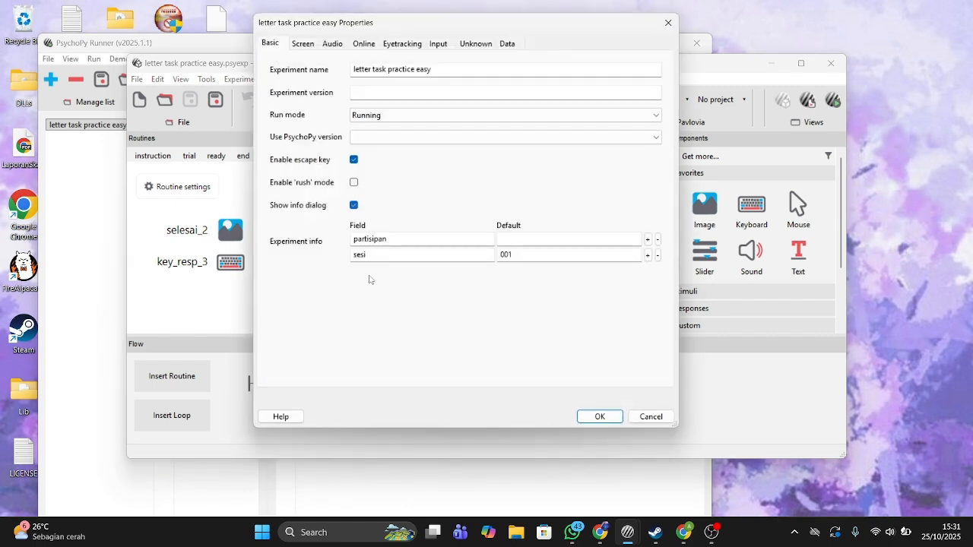
click(306, 47)
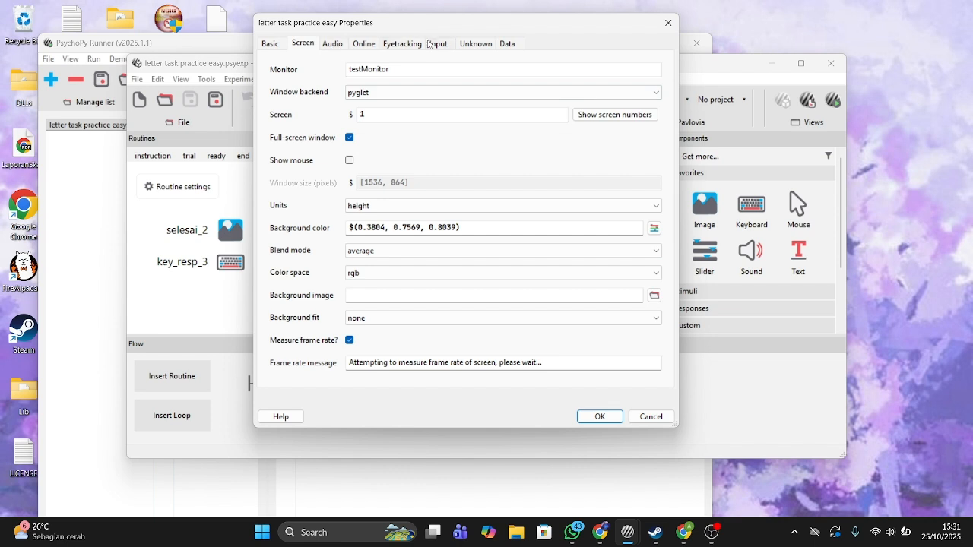
click(508, 44)
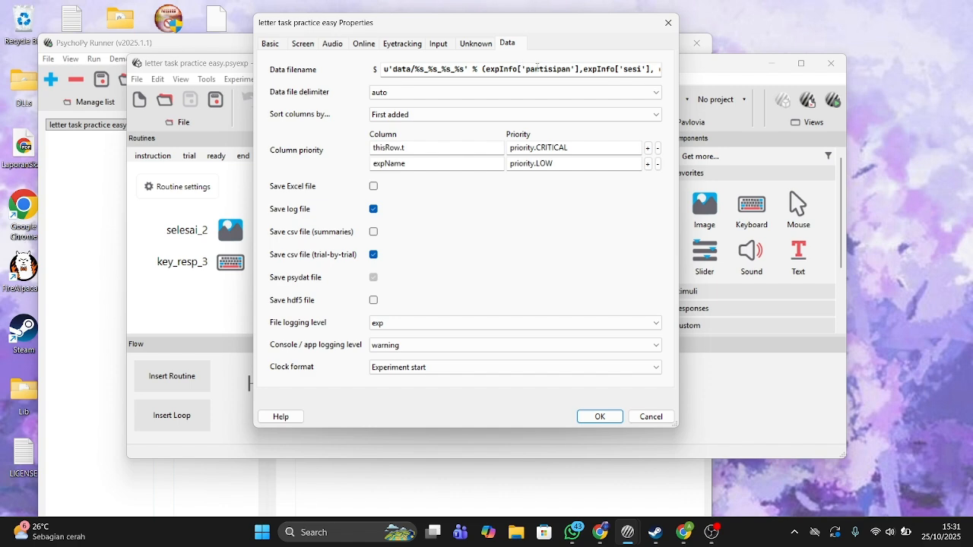
click(600, 415)
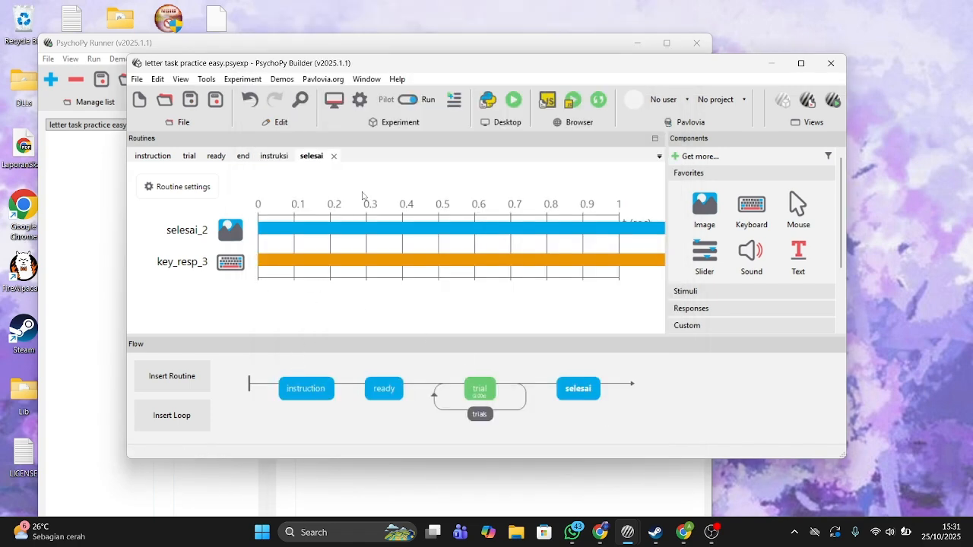
Switch the experiment to pilot mode and run it through to the end with a blank partisipan and sesi 001, answering 1 to advance
click(408, 100)
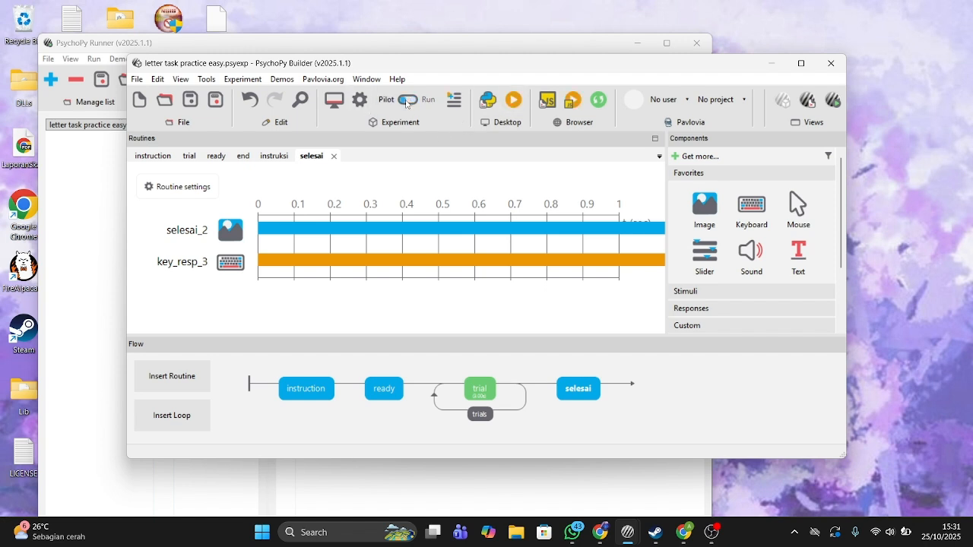
click(511, 102)
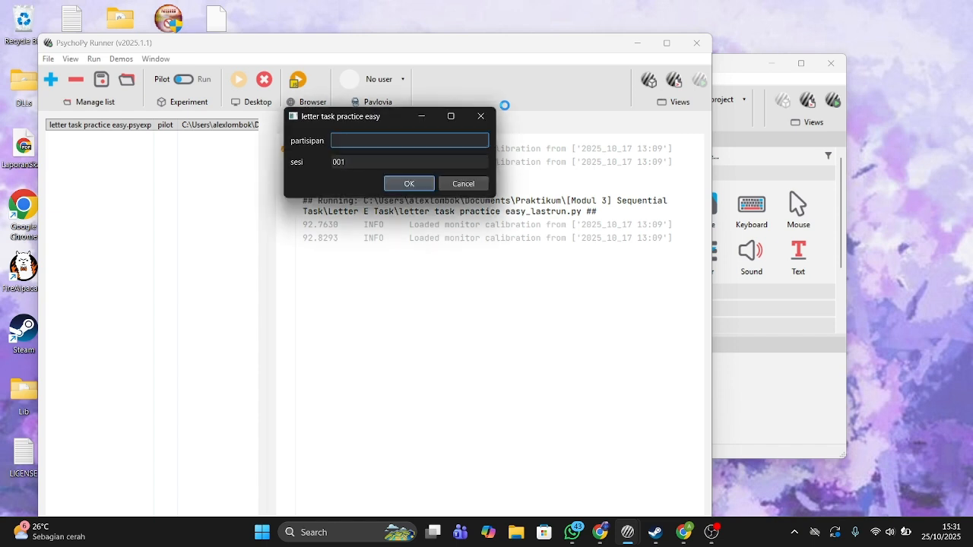
click(417, 185)
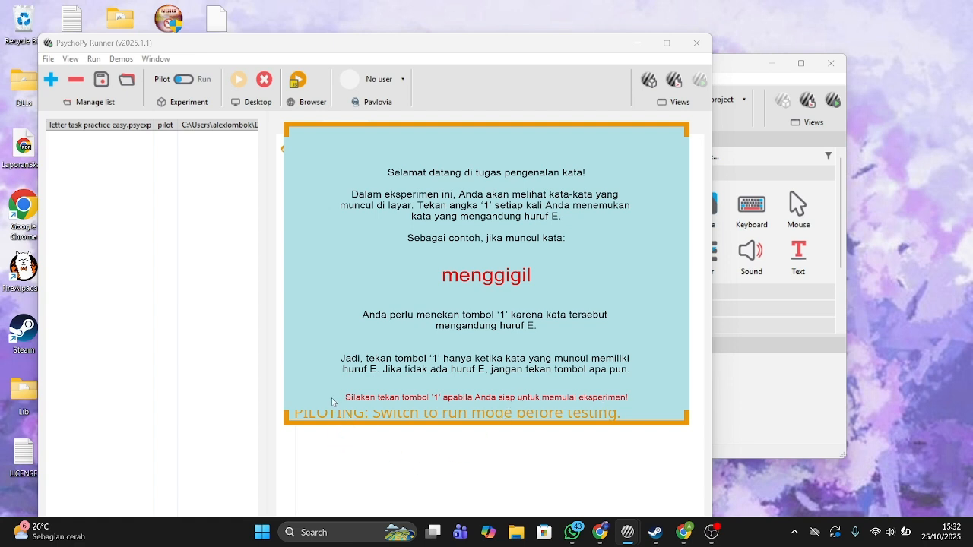
key(1)
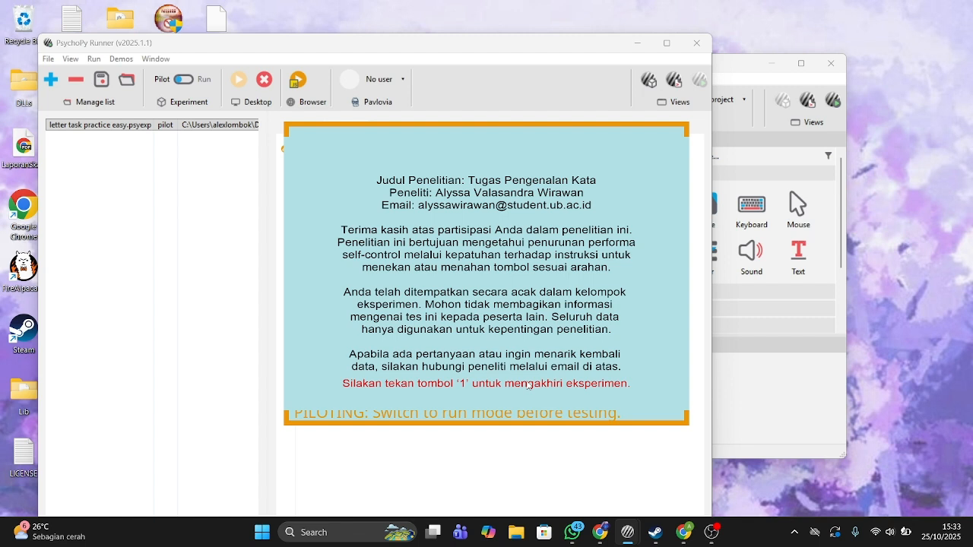
key(1)
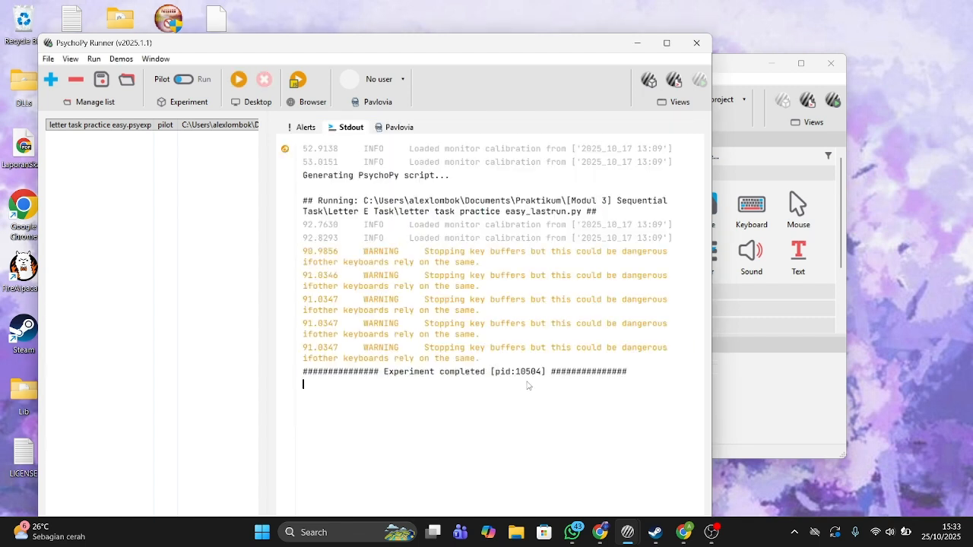